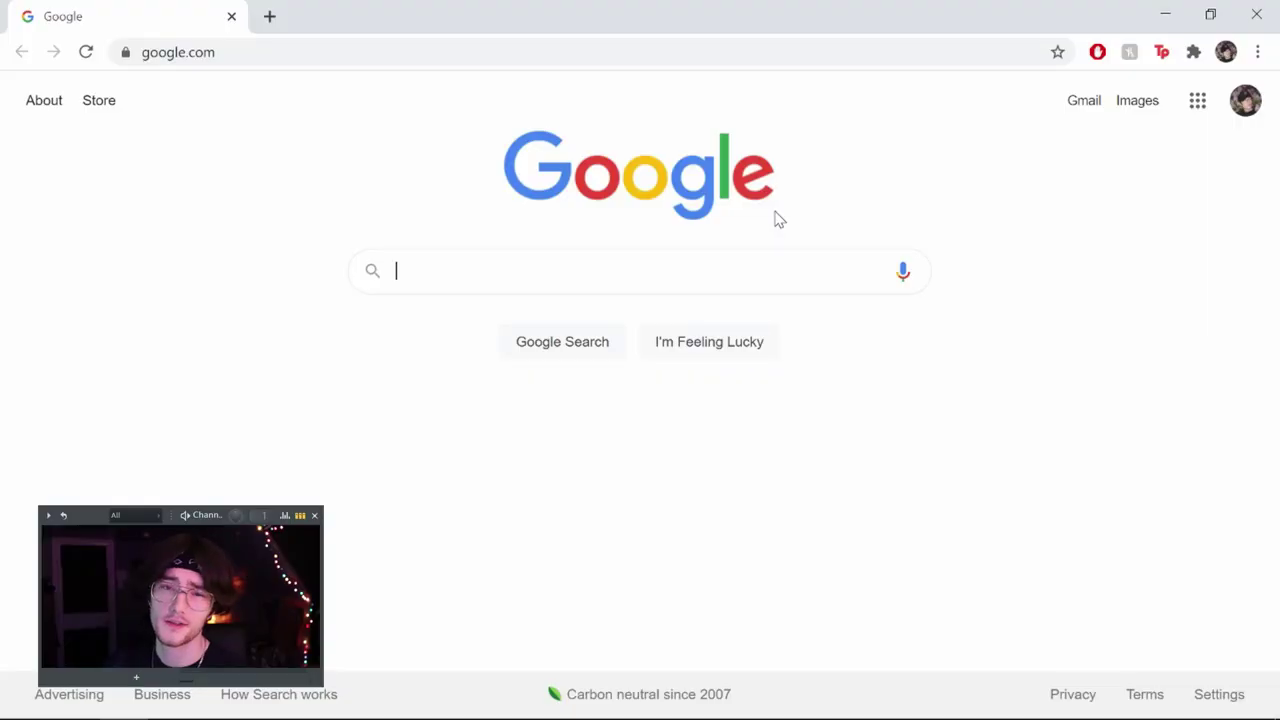
Search Google for 'worst vst plugins'
text(worst vst plugins)
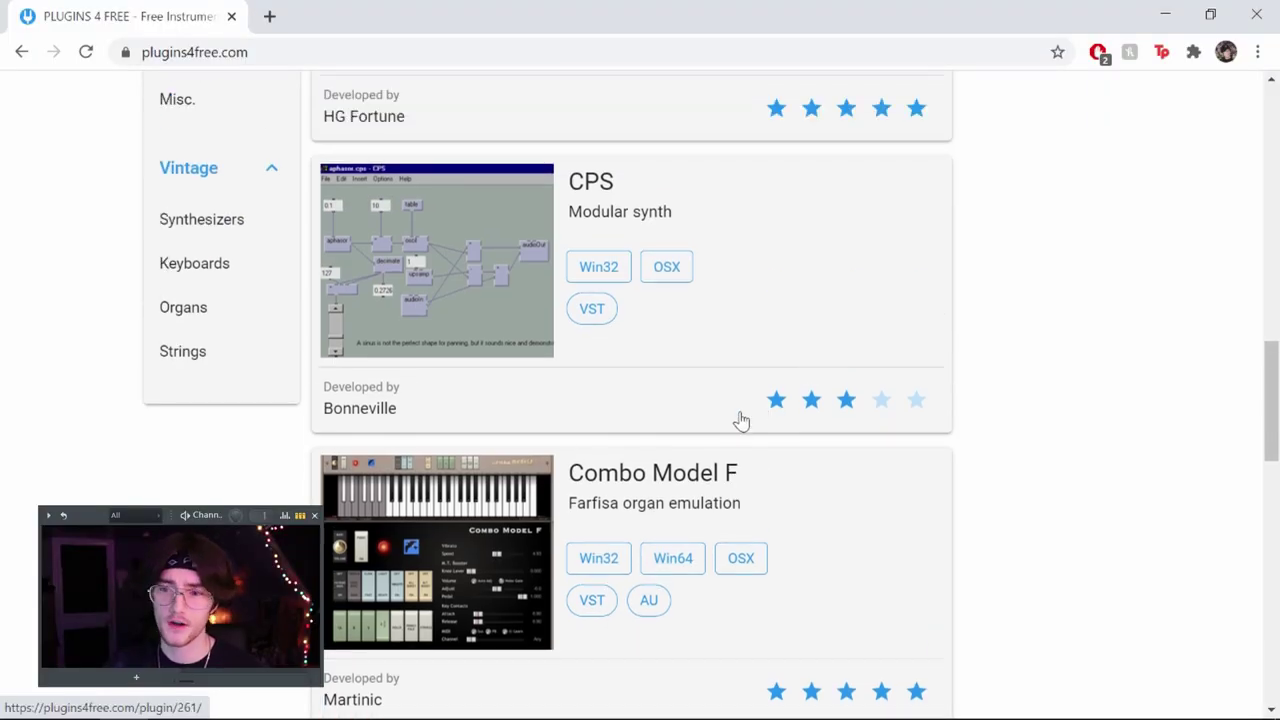
Scroll down the random VST instrument list and reshuffle it twice
scroll(766, 432, down, 9)
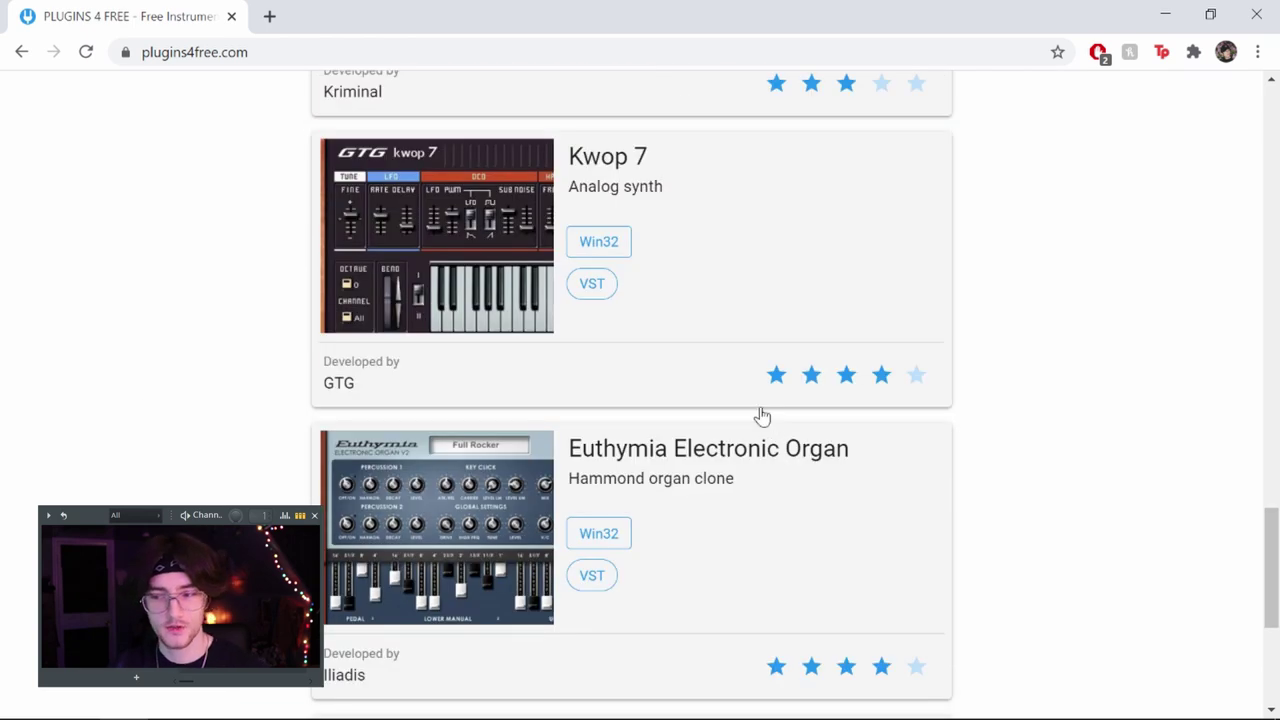
scroll(754, 414, down, 1)
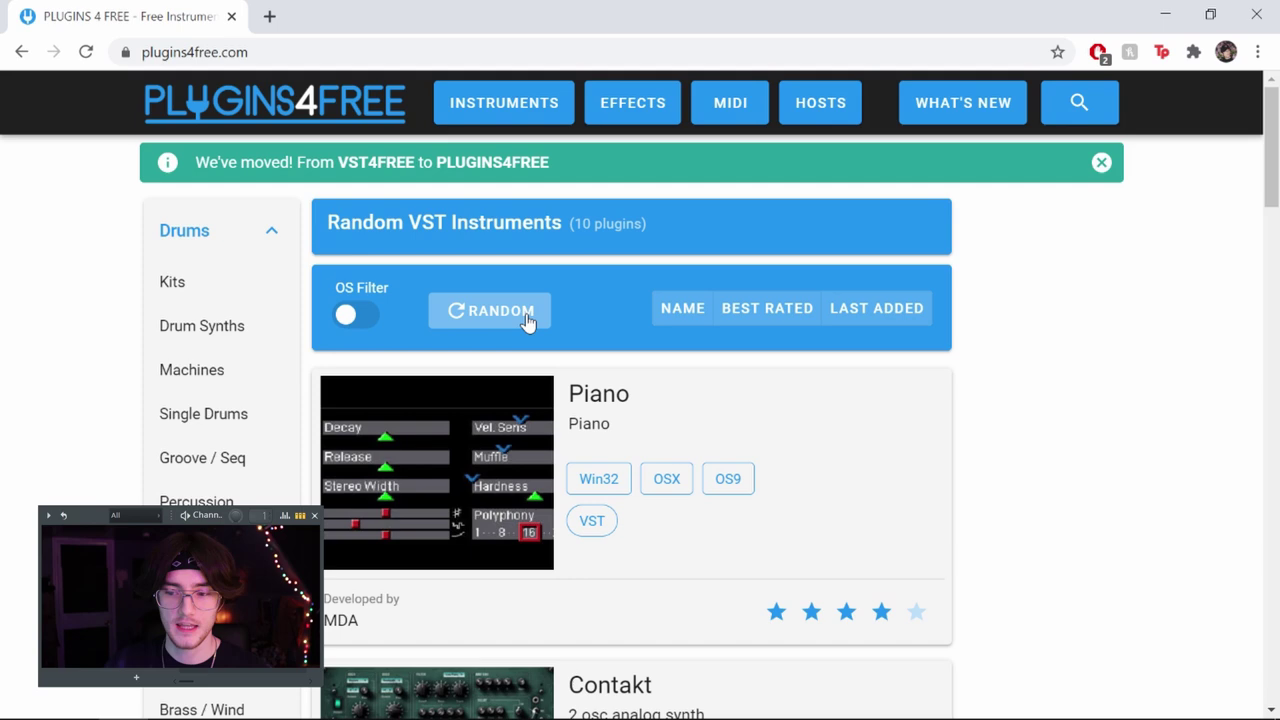
click(528, 320)
click(528, 320)
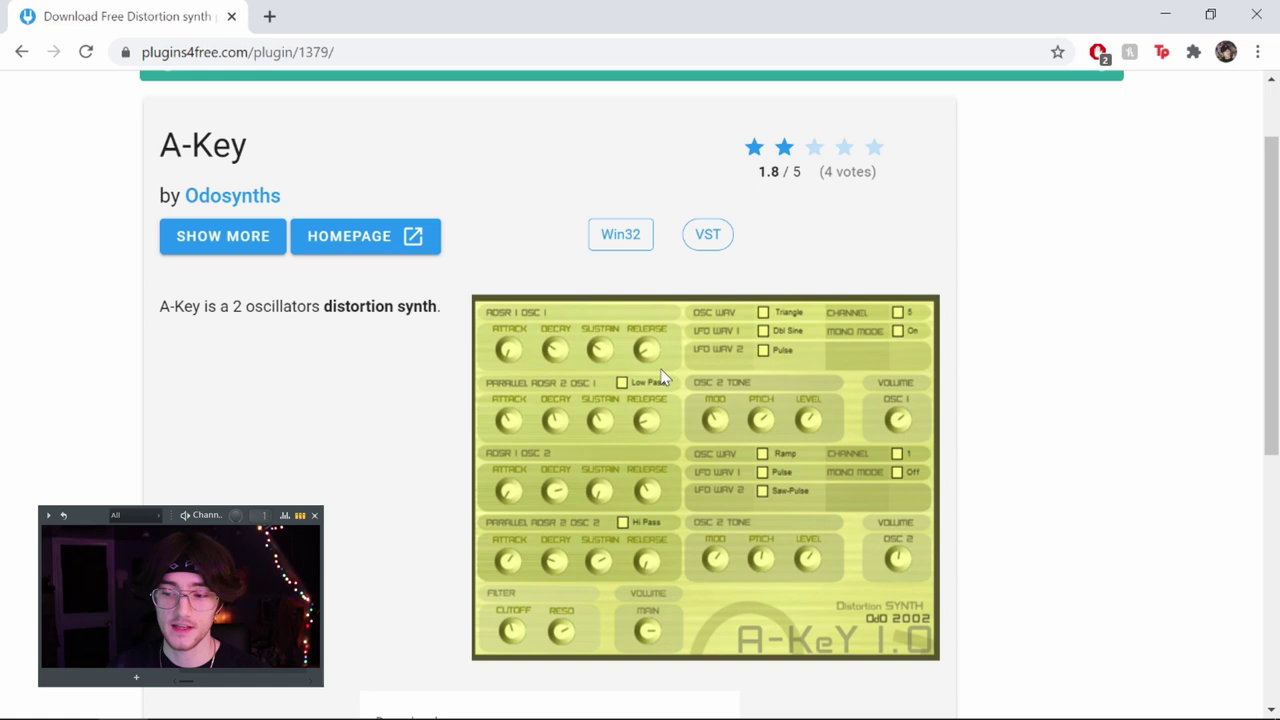
Preview the A-Key and VowelSynth screenshots, then download VowelSynth's Win 32 VST zip
click(685, 440)
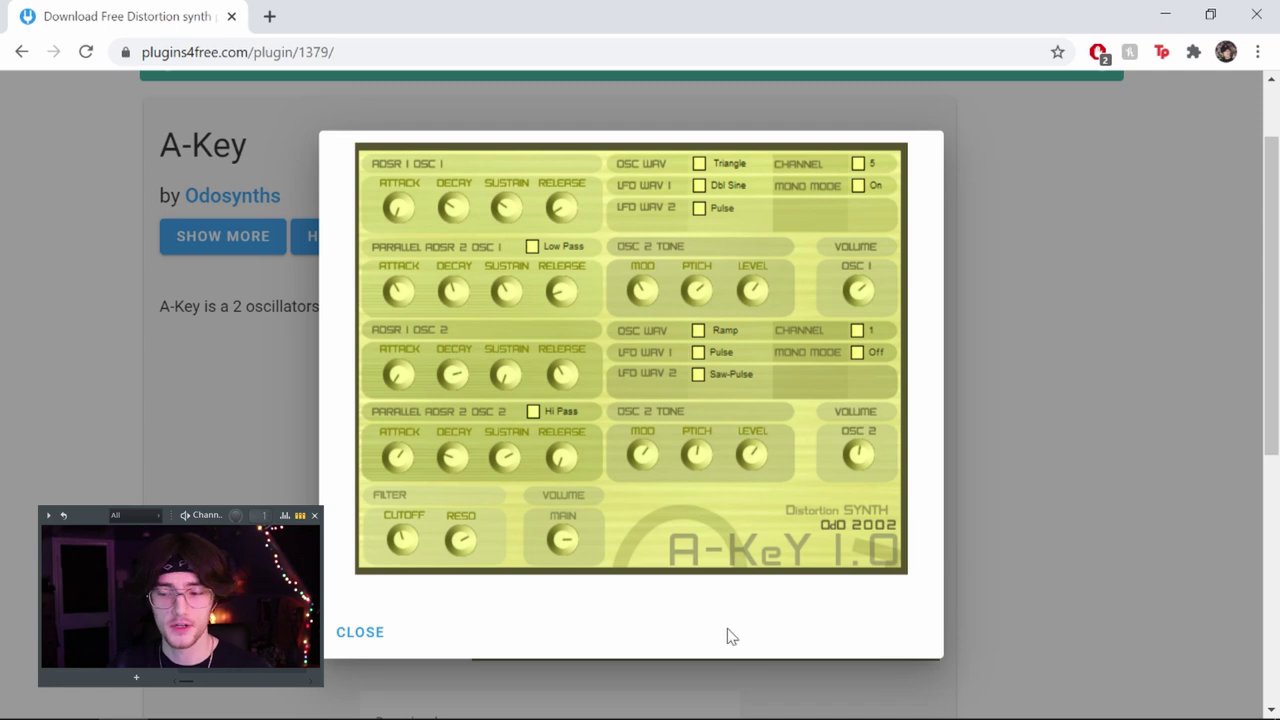
click(362, 640)
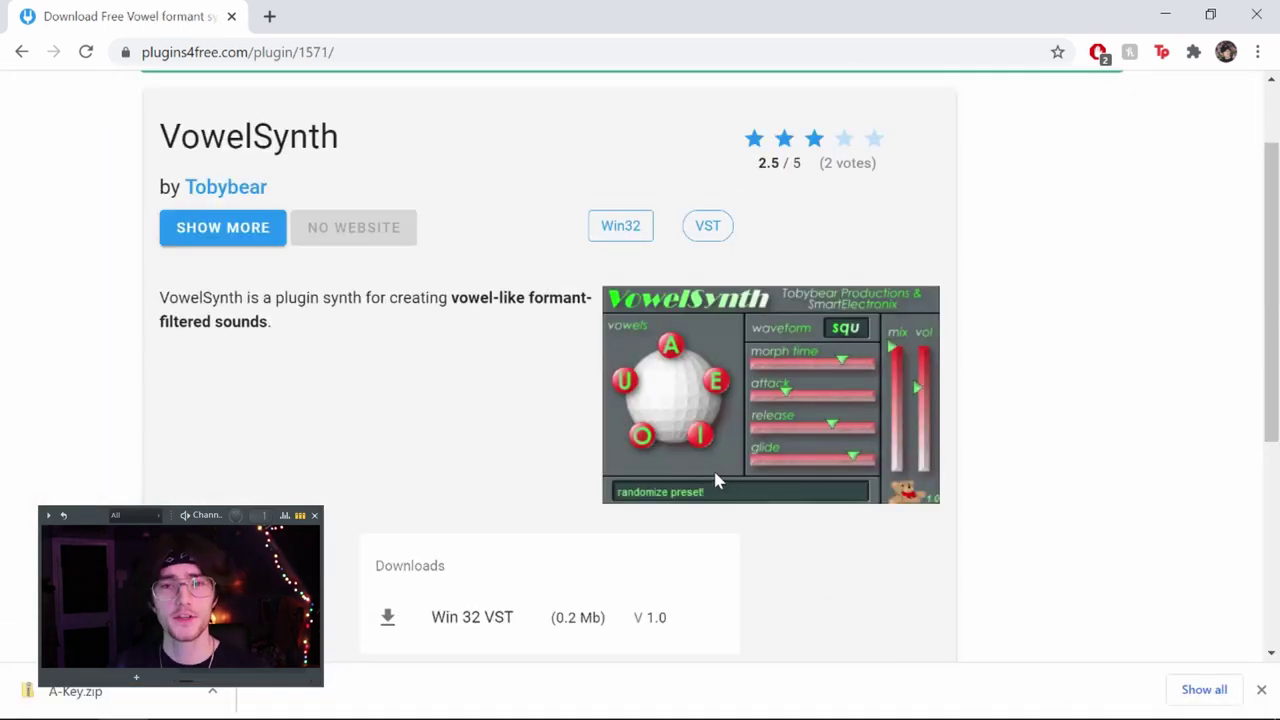
click(740, 395)
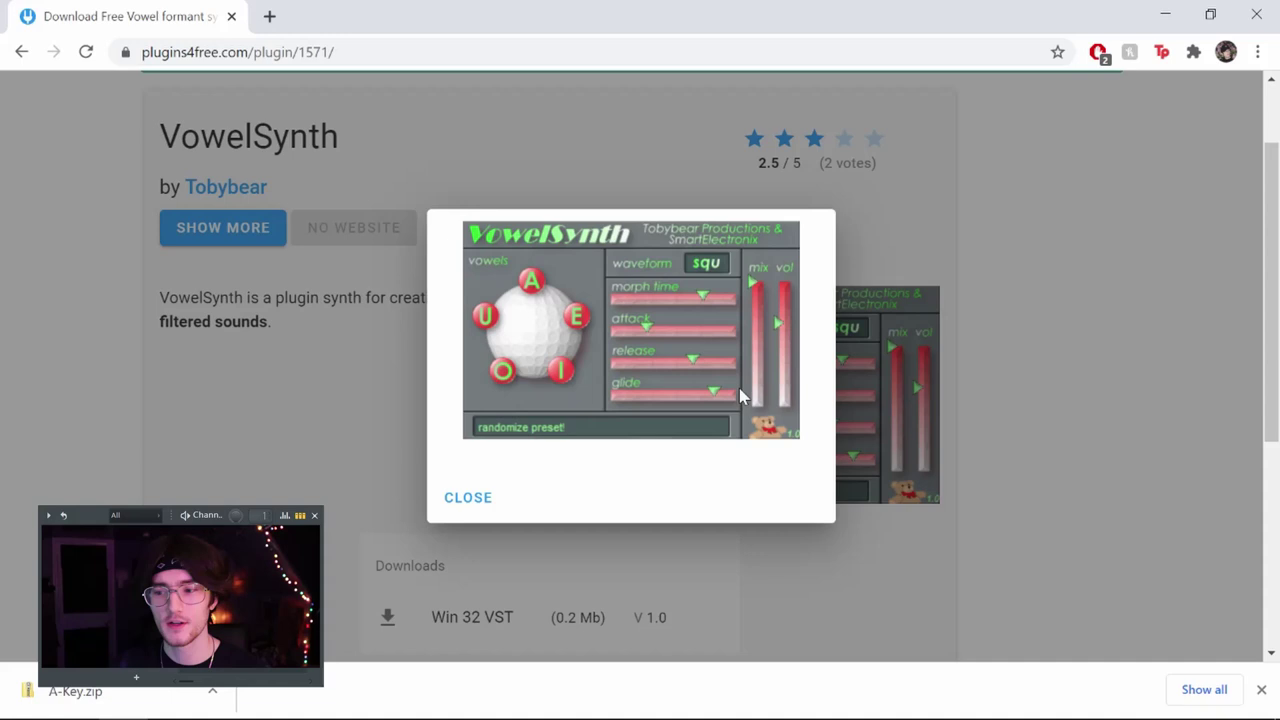
click(468, 497)
scroll(494, 466, down, 2)
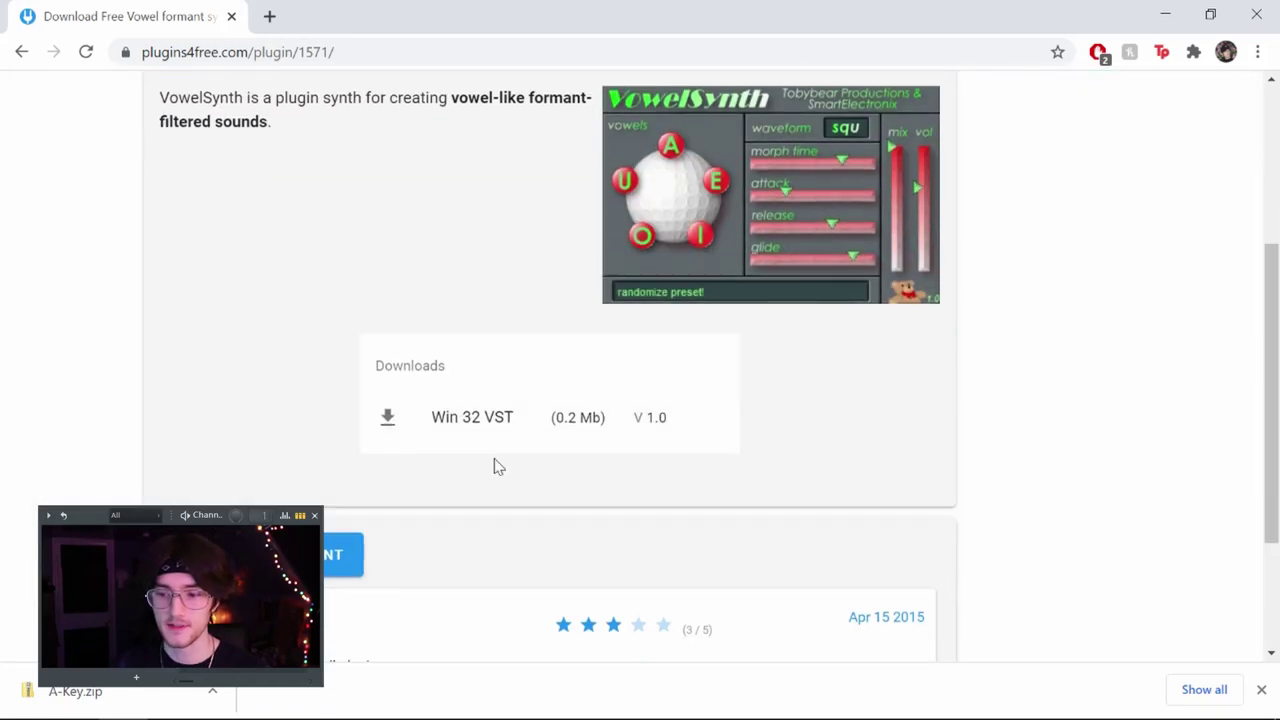
click(488, 425)
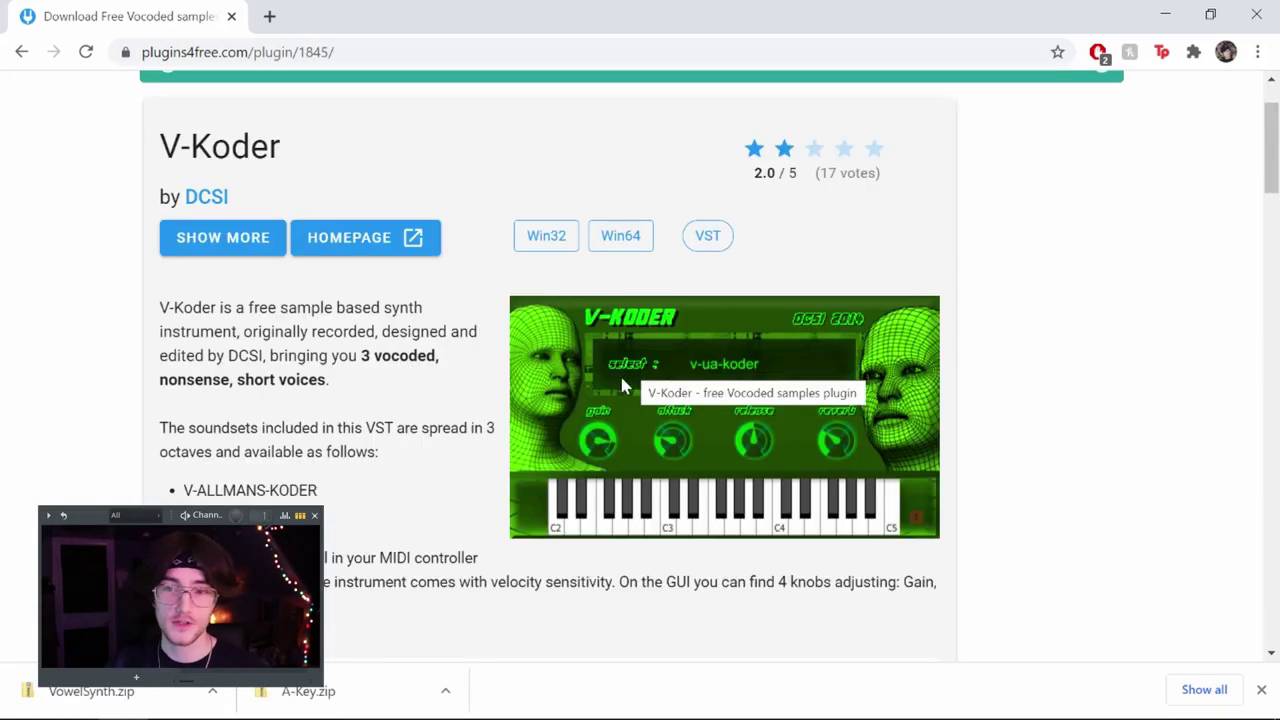
Enlarge the V-Koder screenshot and scroll further down the listings
click(652, 428)
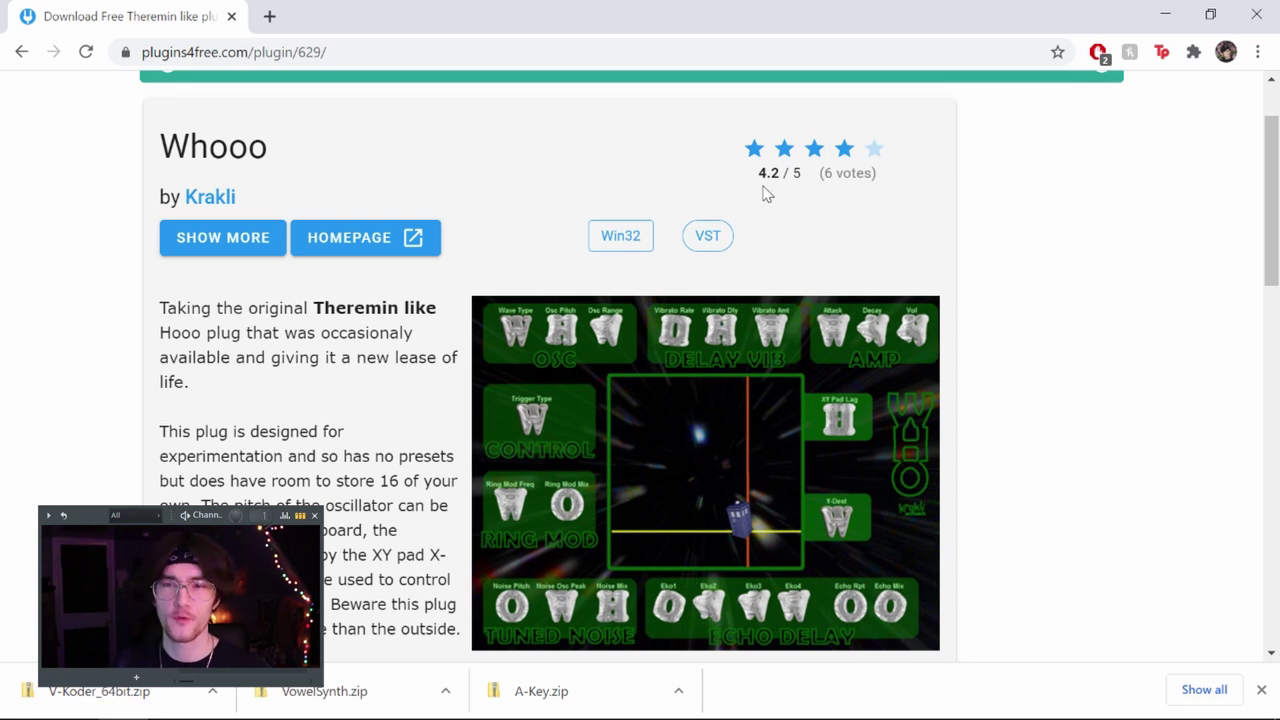
scroll(766, 329, down, 1)
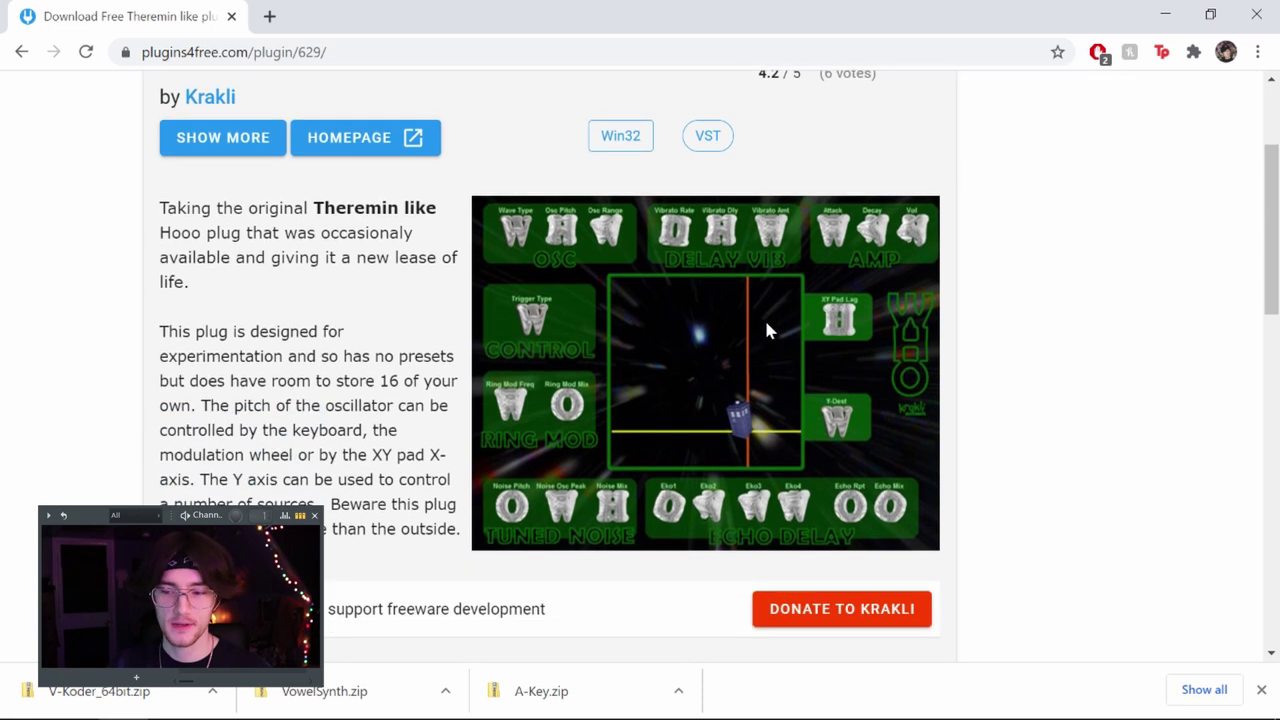
scroll(728, 345, down, 1)
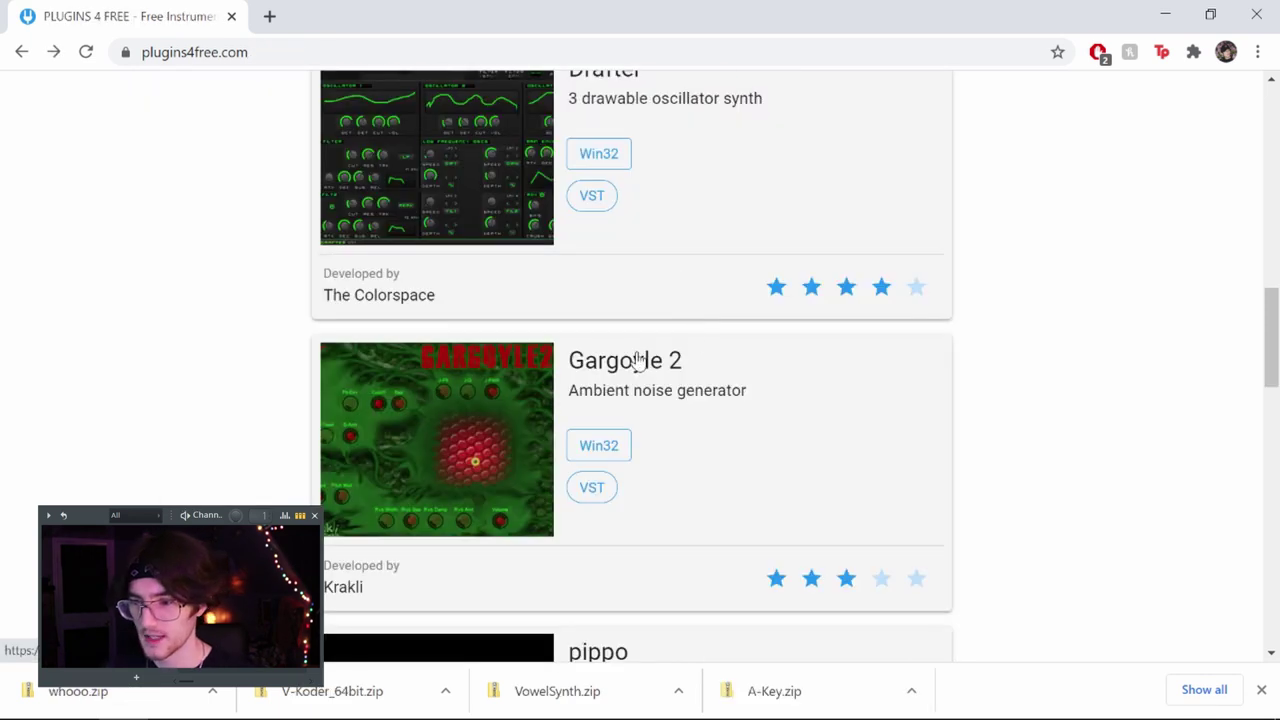
Open the Gargoyle 2 page, preview its screenshot and download its Win 32 VST zip
click(636, 362)
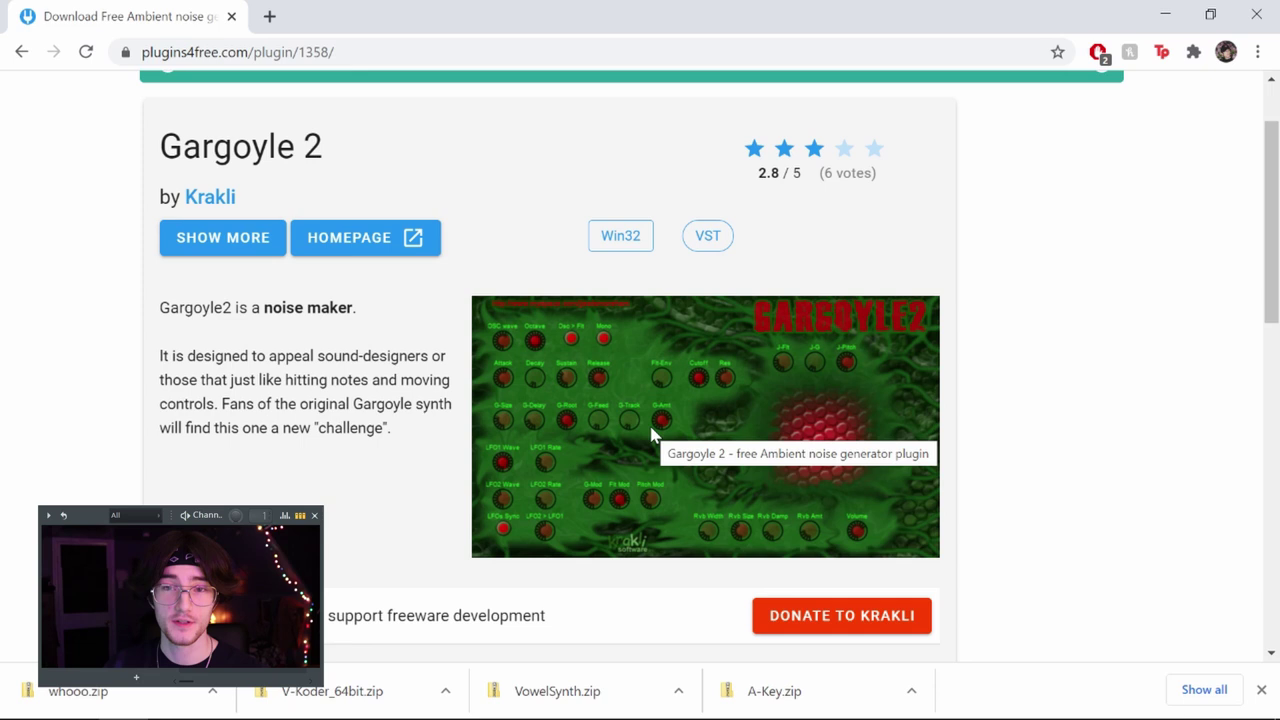
click(650, 435)
click(974, 403)
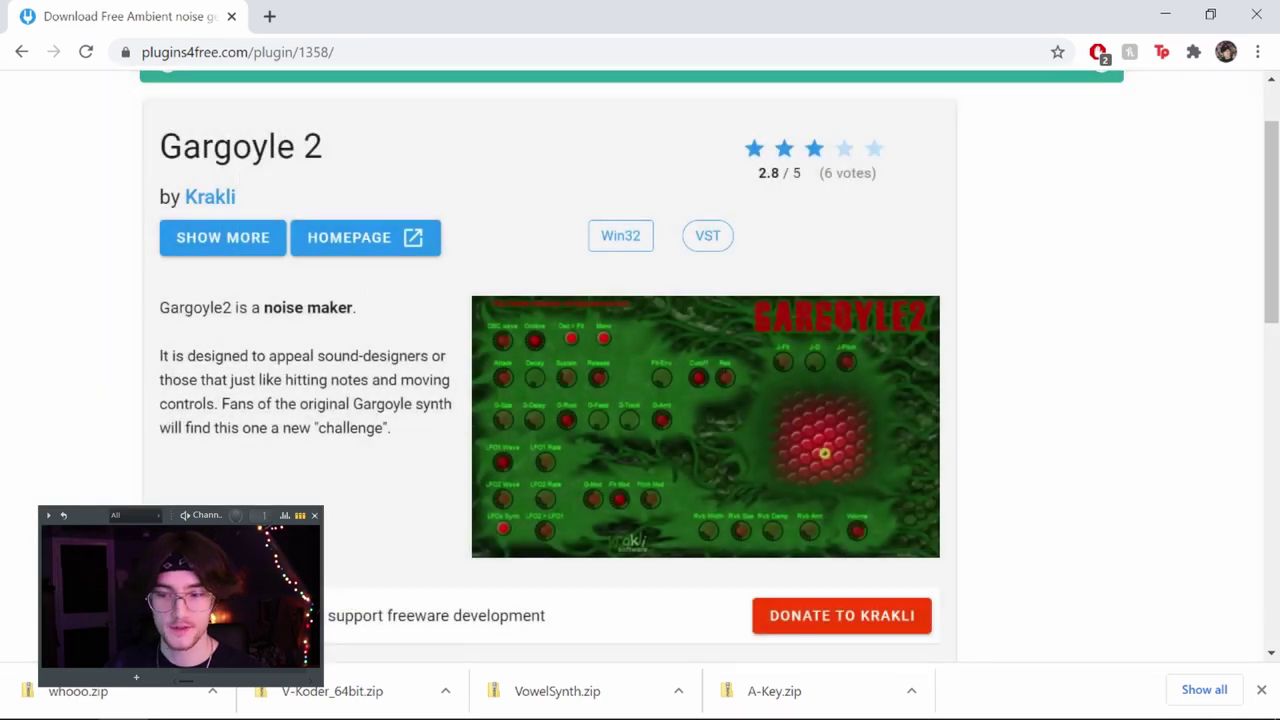
scroll(437, 336, down, 4)
click(420, 360)
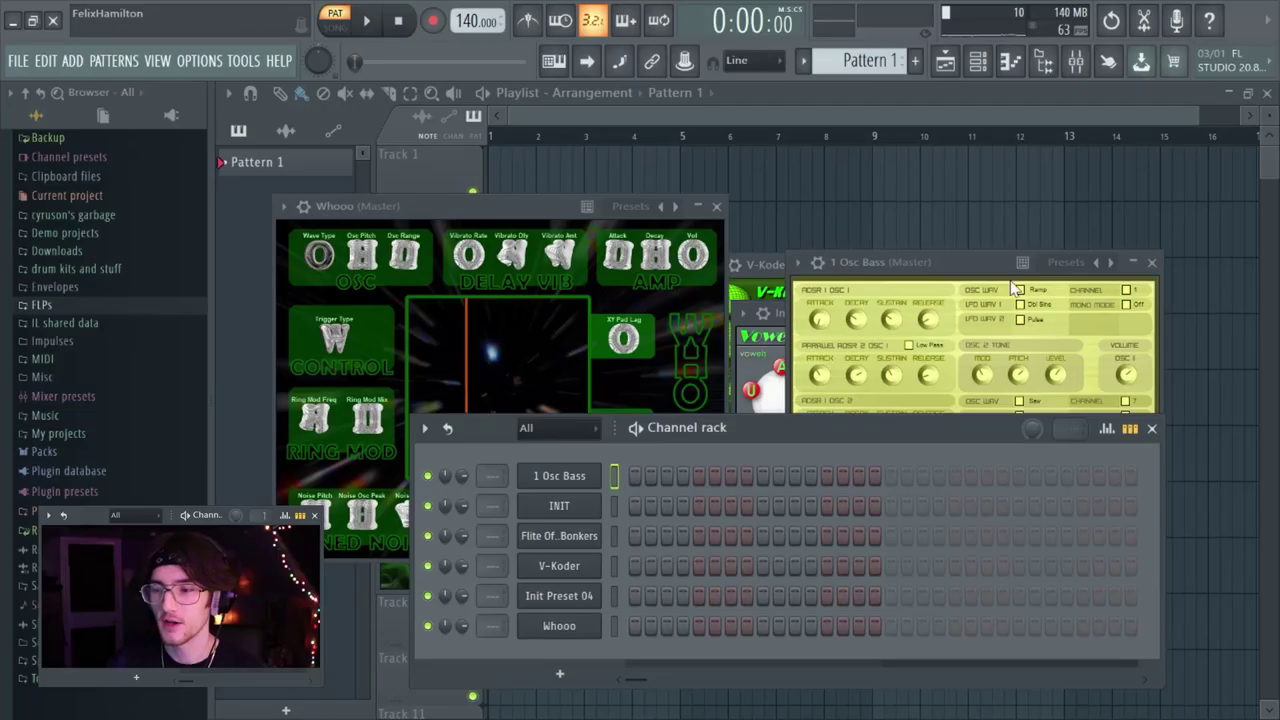
Delete the 1 Osc Bass channel from the rack and drag the Whooo window aside
click(560, 475)
right_click(560, 476)
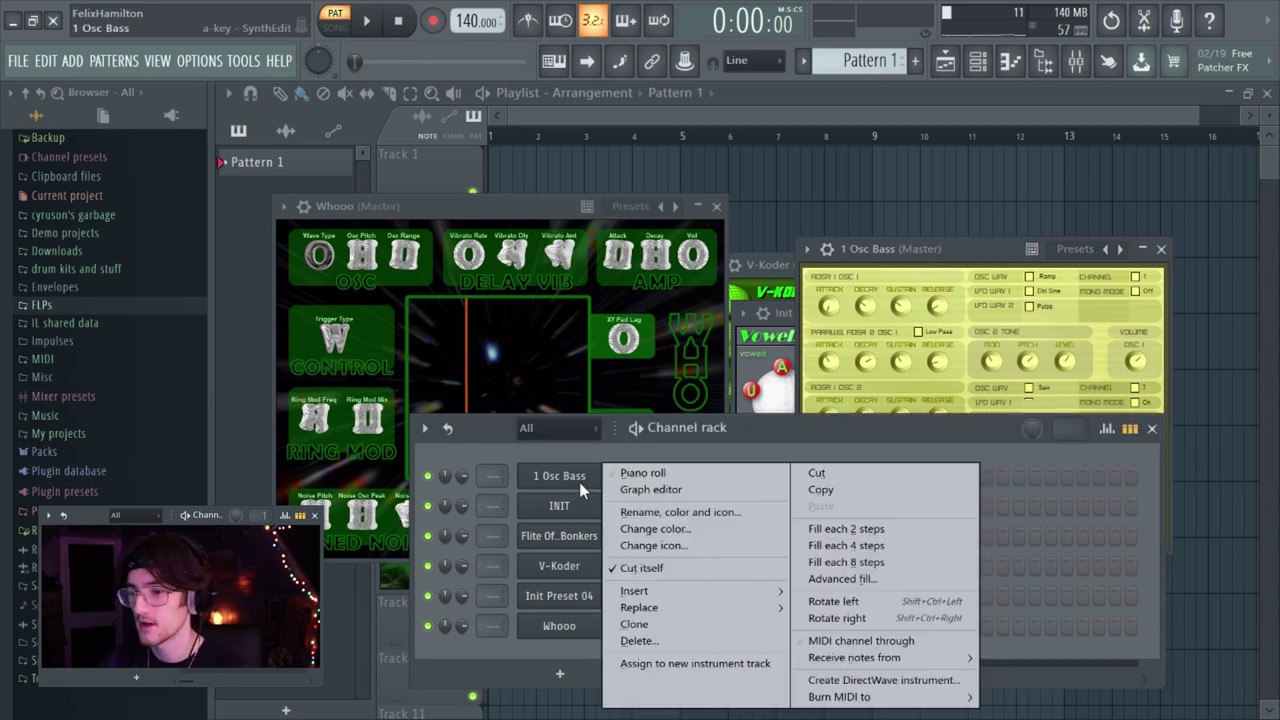
click(550, 645)
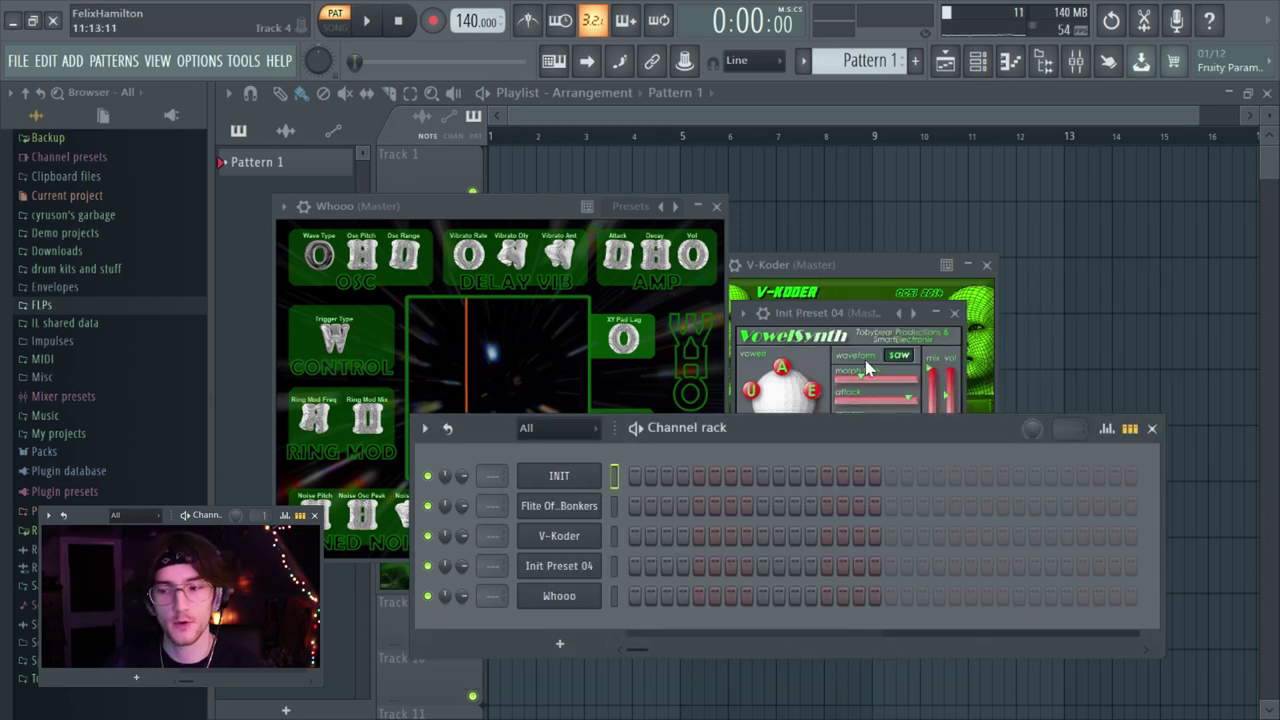
drag(503, 210, 826, 265)
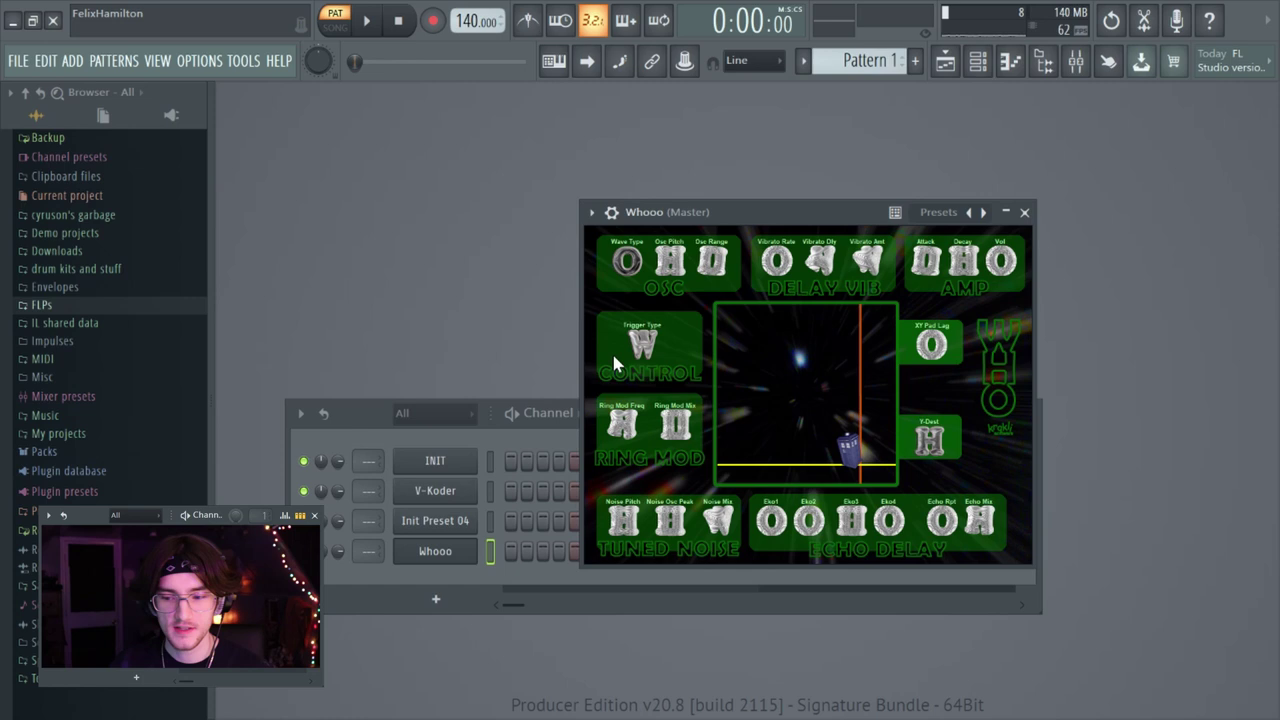
Delete the Whooo channel and bring up the INIT channel's plugin window
right_click(435, 551)
click(512, 640)
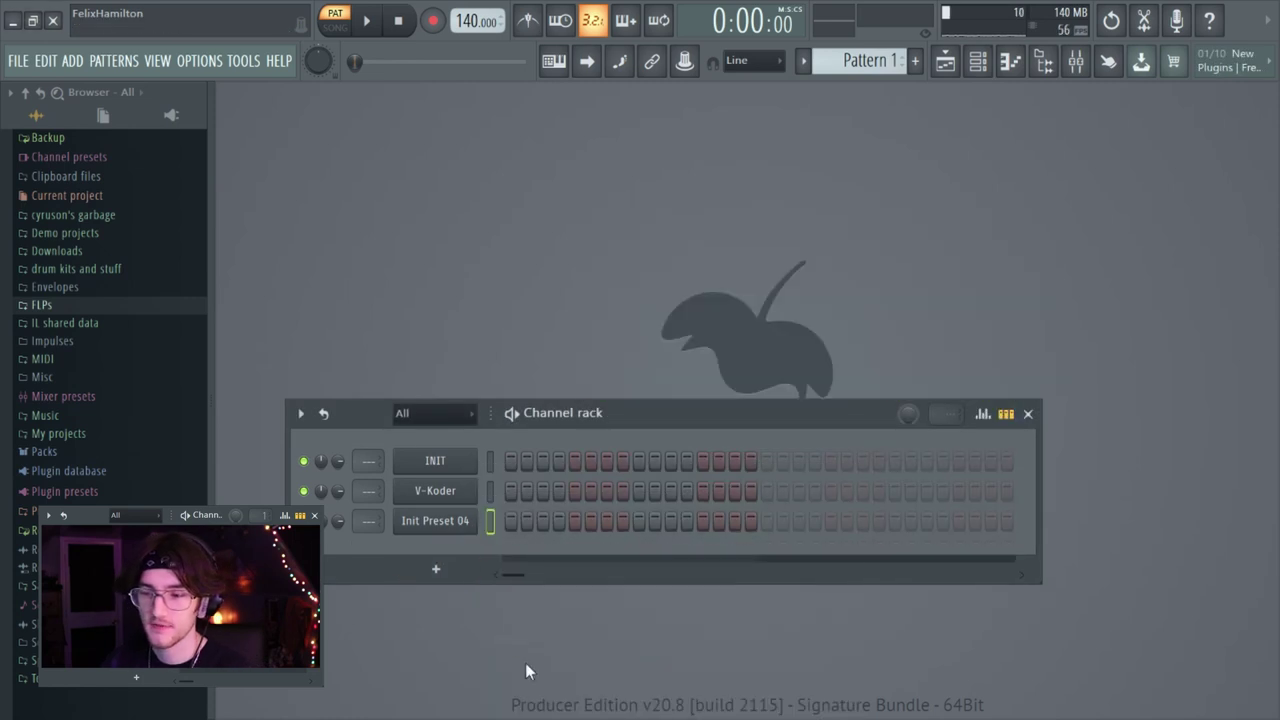
click(435, 460)
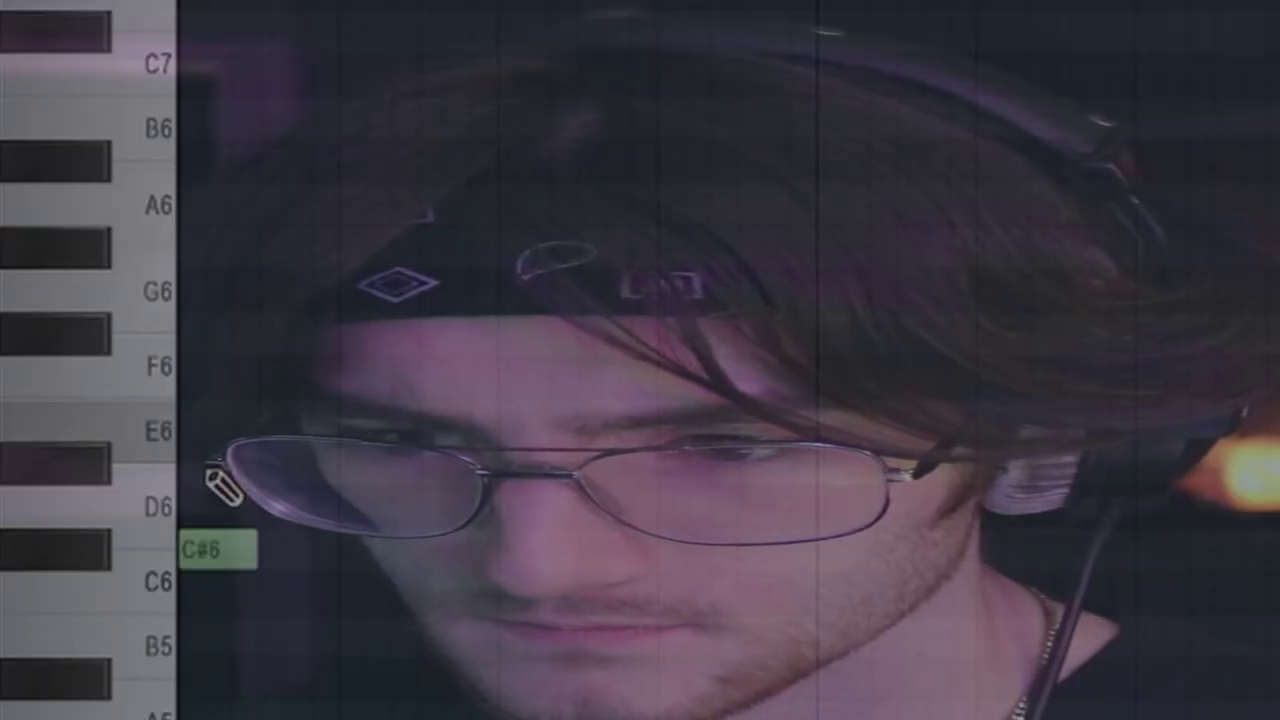
Add an E6 note to the chord in the piano roll
click(215, 420)
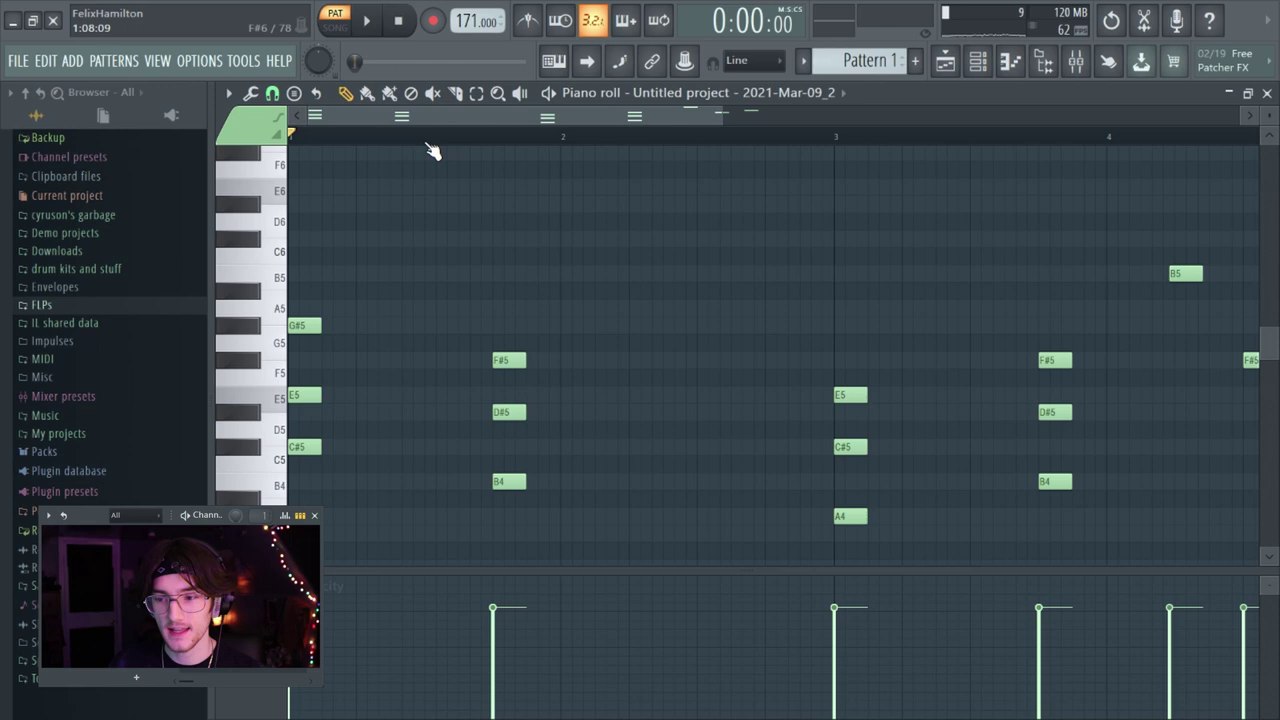
Nudge the selected piano-roll notes one step later
scroll(560, 138, down, 2)
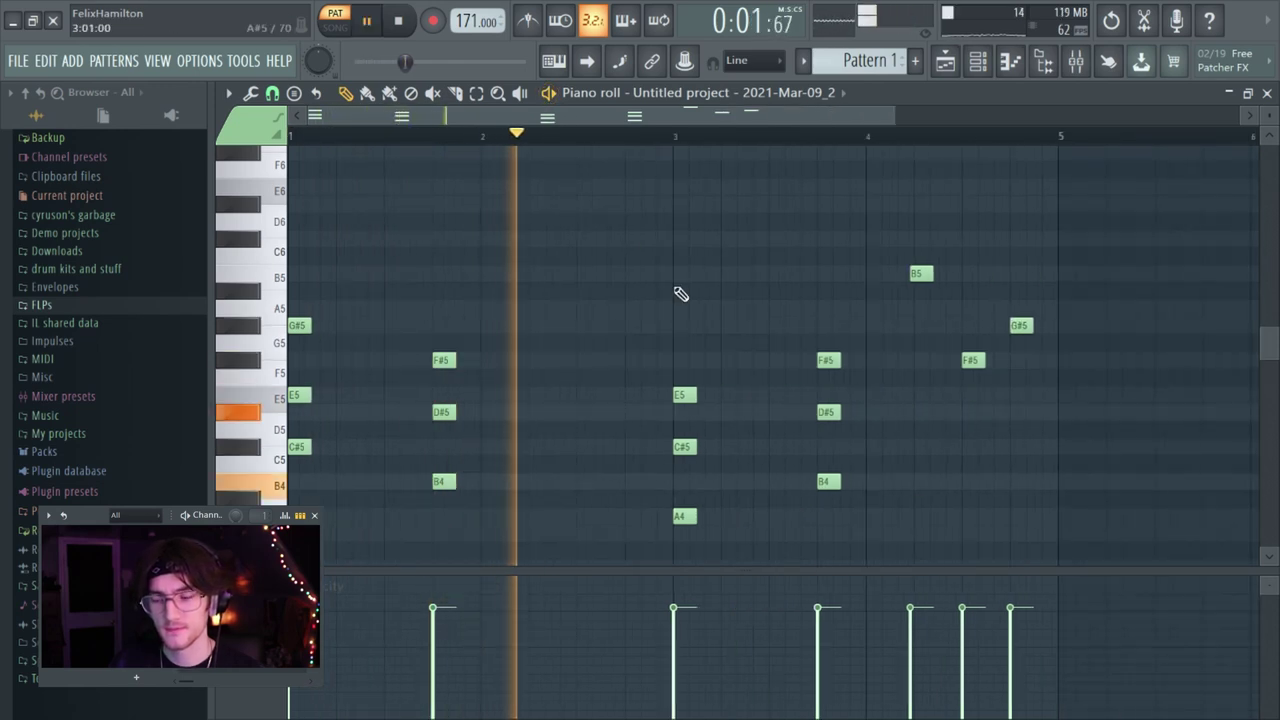
scroll(690, 310, down, 2)
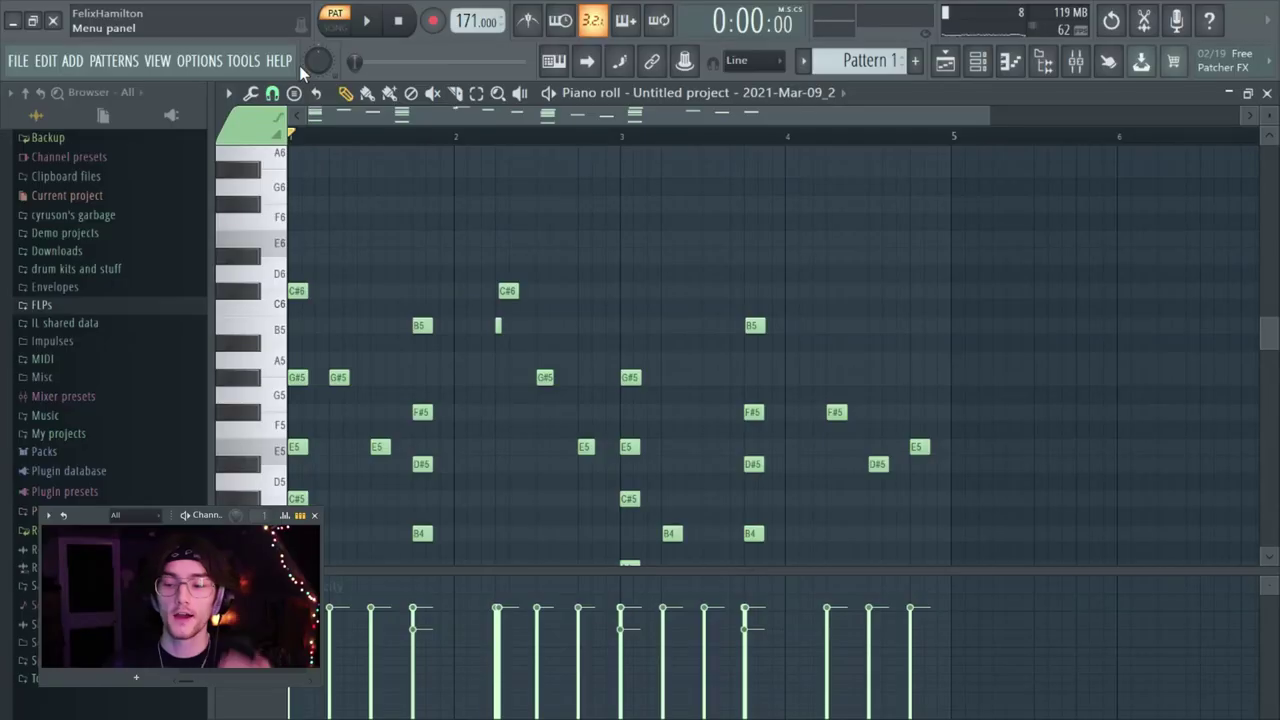
scroll(1046, 377, down, 3)
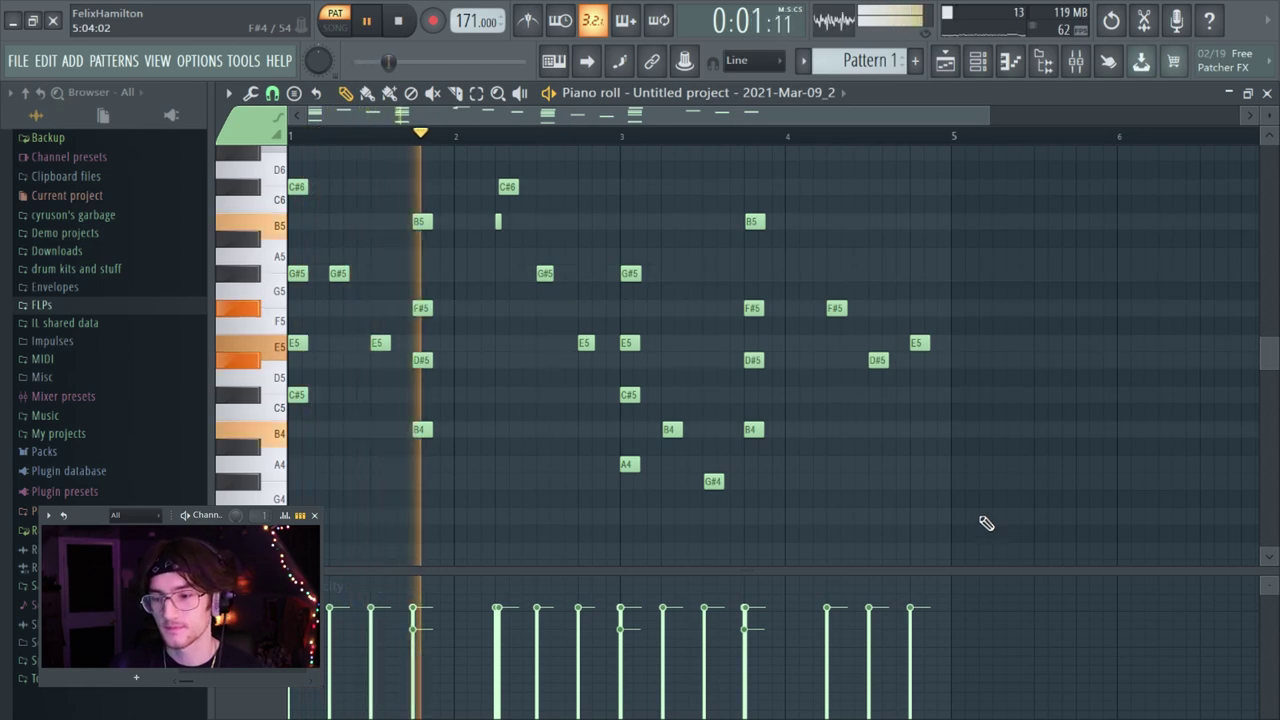
scroll(790, 270, up, 2)
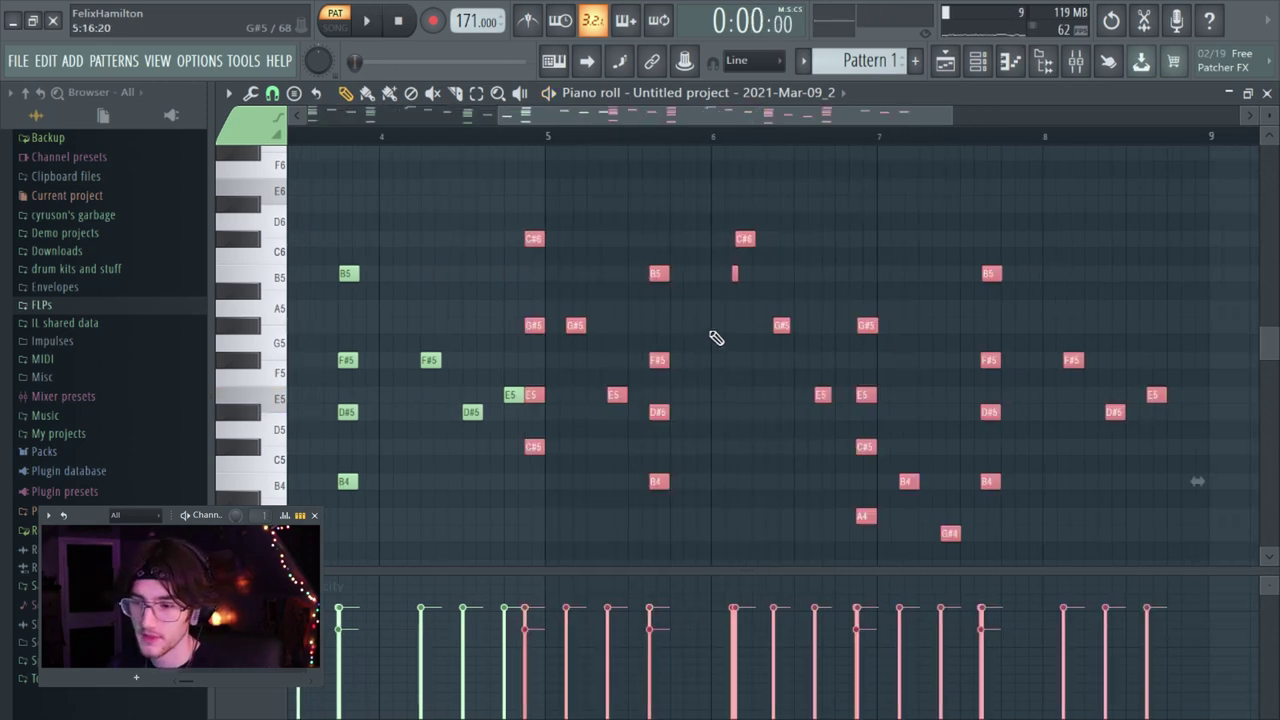
drag(536, 327, 559, 331)
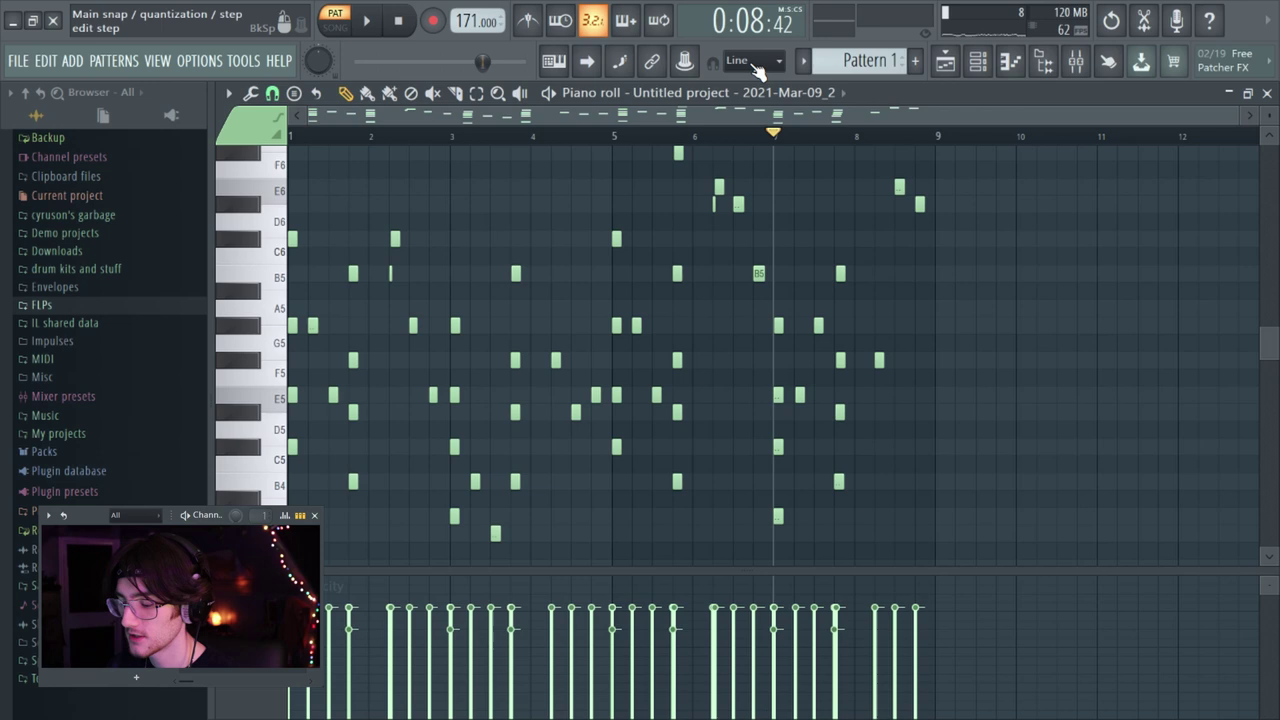
Randomize the notes' velocity levels with the Alt+R randomizer
key(alt+r)
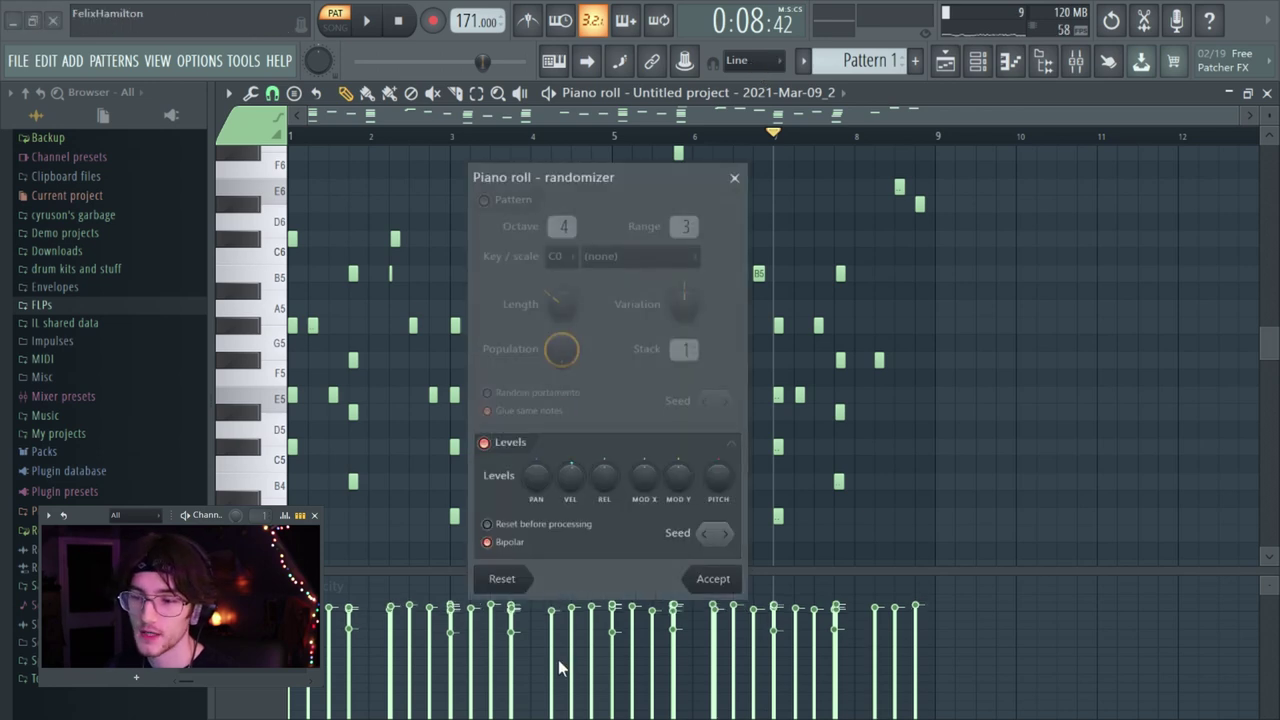
click(709, 582)
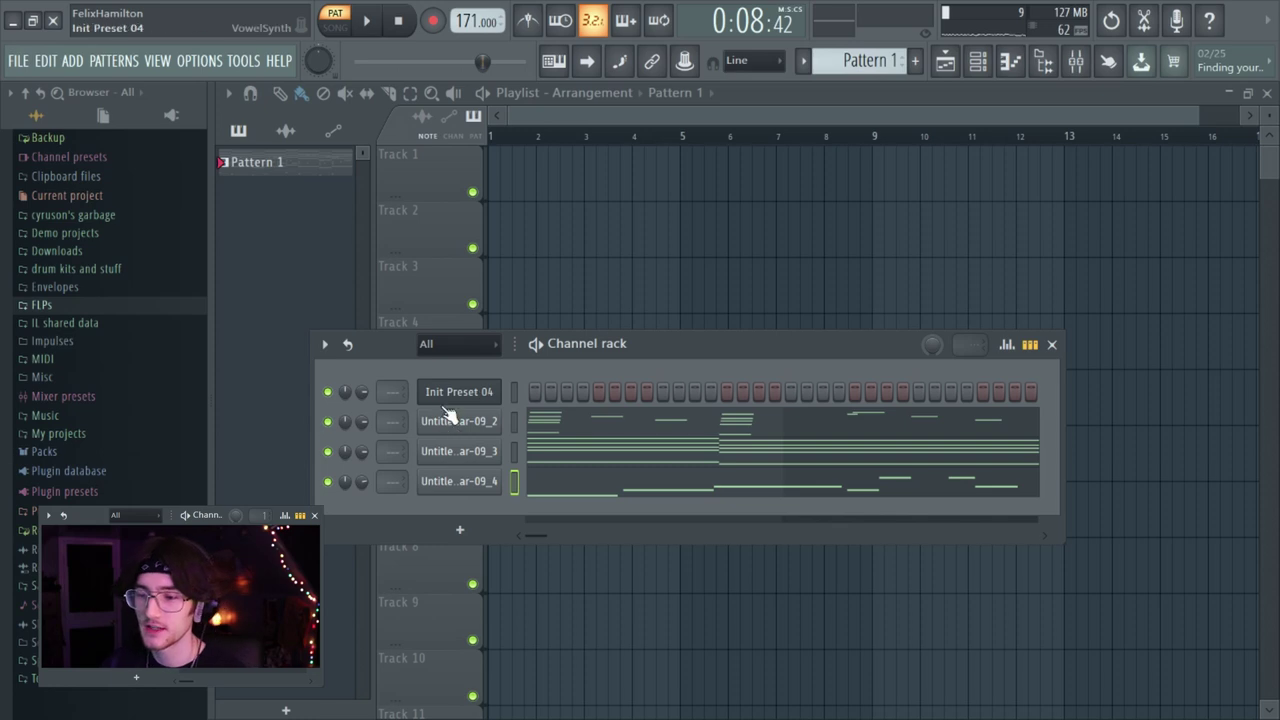
Delete the Init Preset 04 channel, arm mixer track 2 and render armed tracks to audio
right_click(441, 402)
key(alt+Delete)
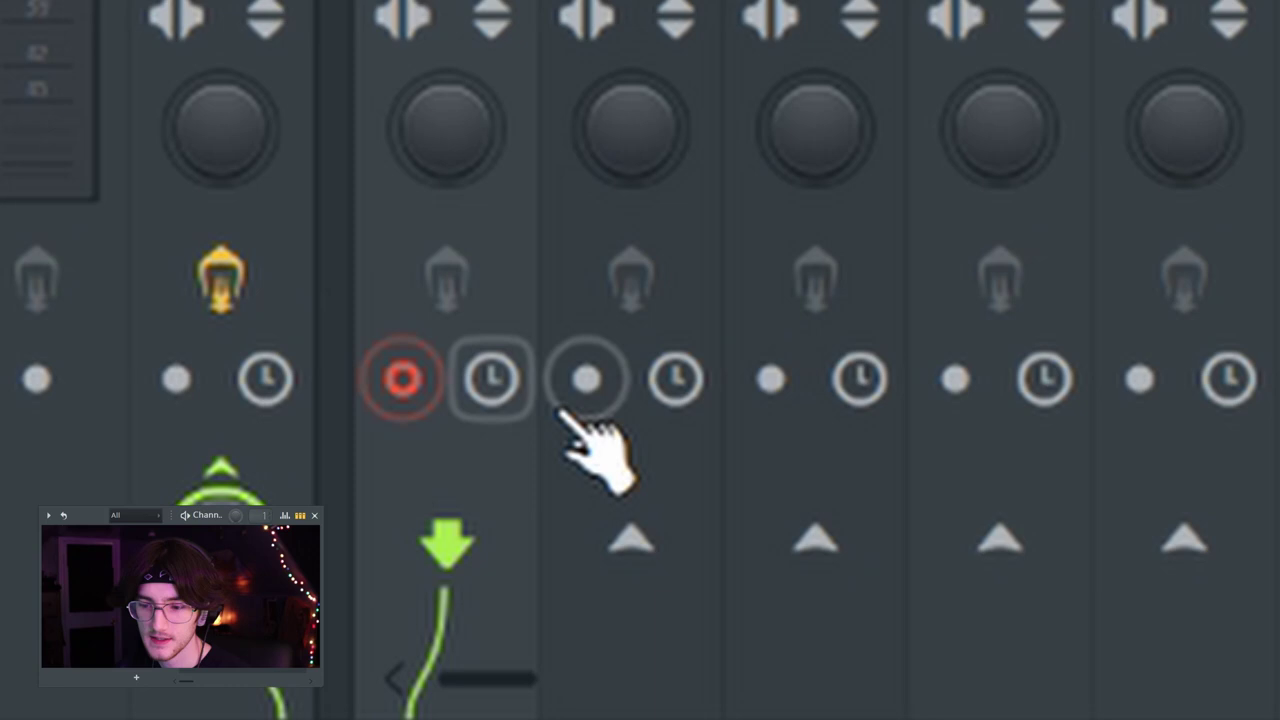
click(562, 408)
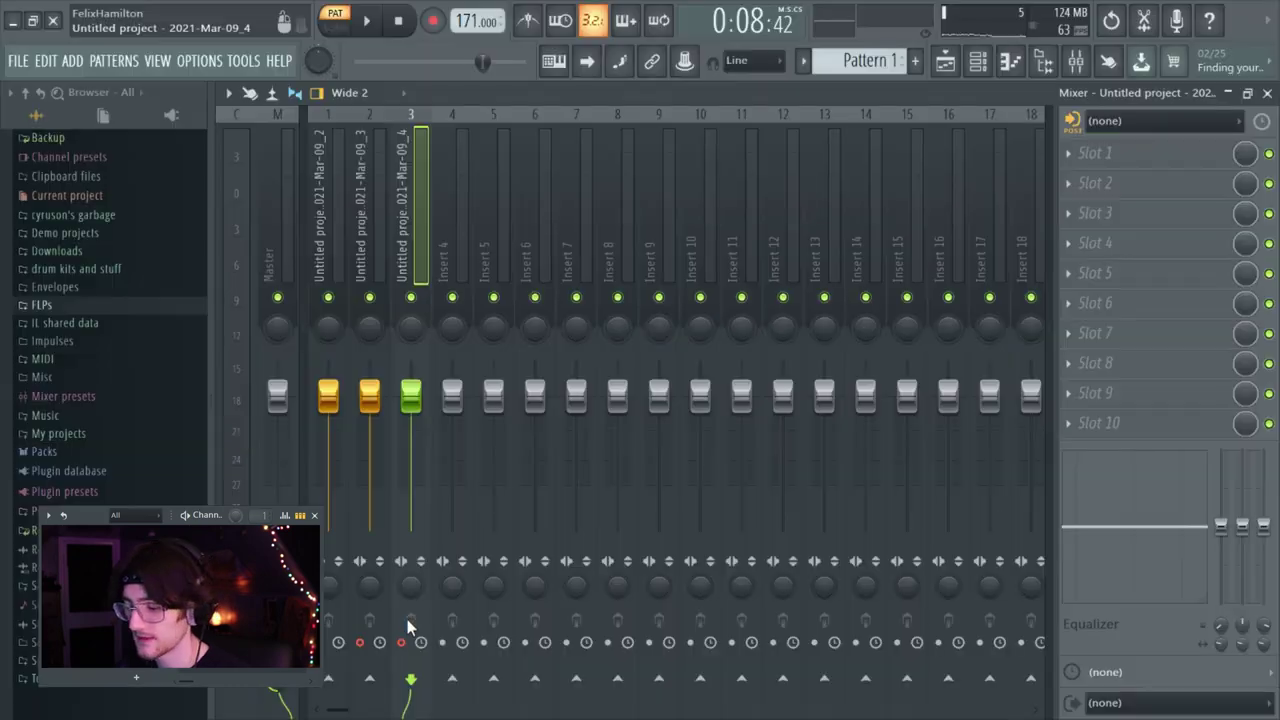
key(ctrl+r)
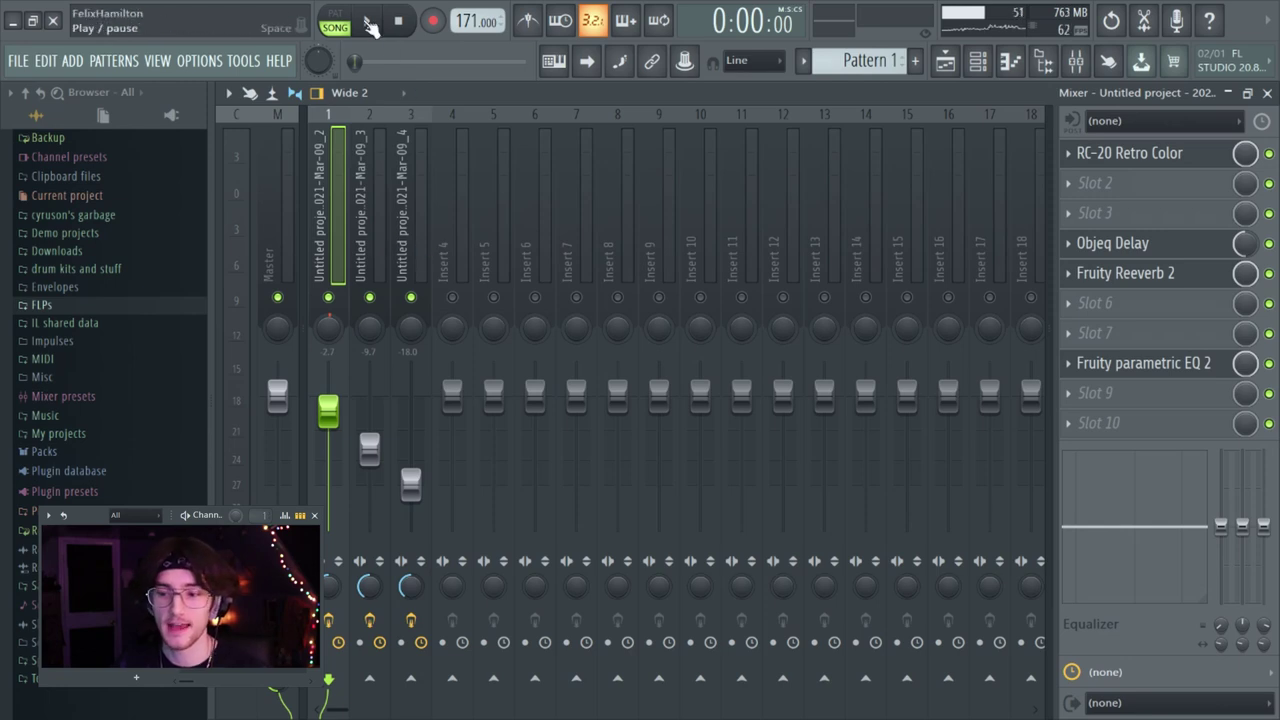
Review the effect chains on mixer inserts 2 and 3 while balancing their levels
click(377, 250)
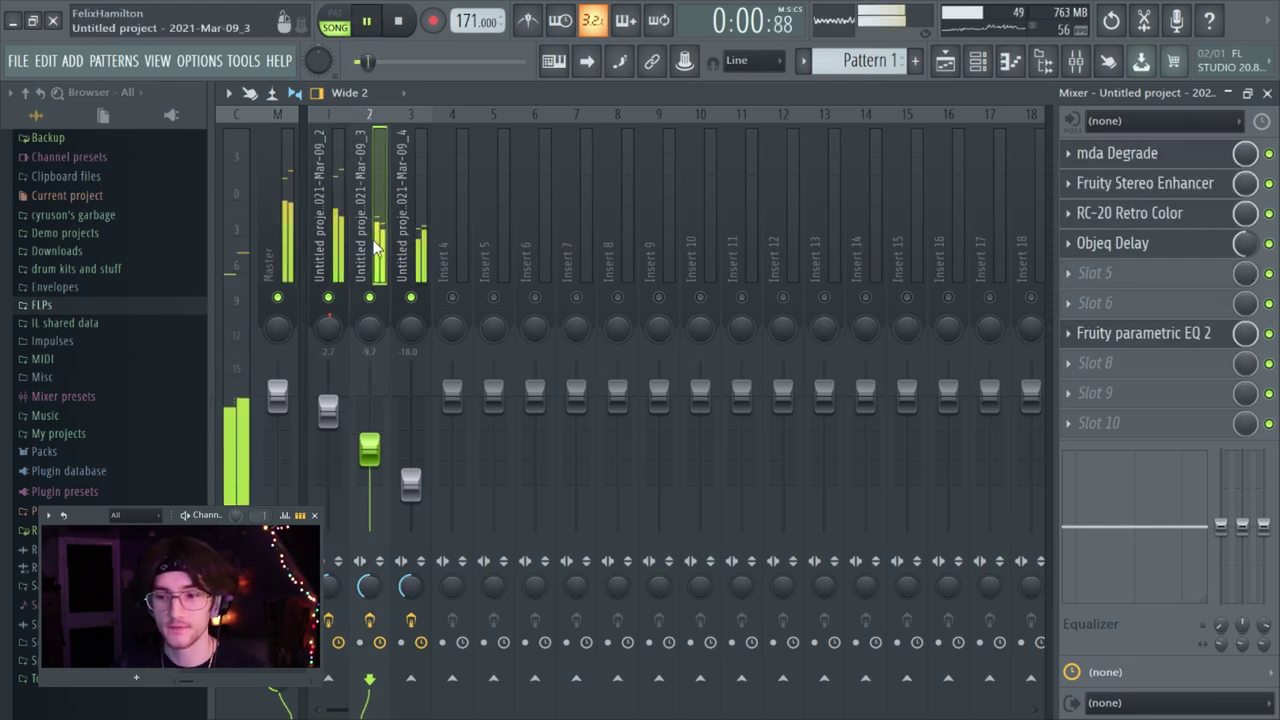
click(410, 485)
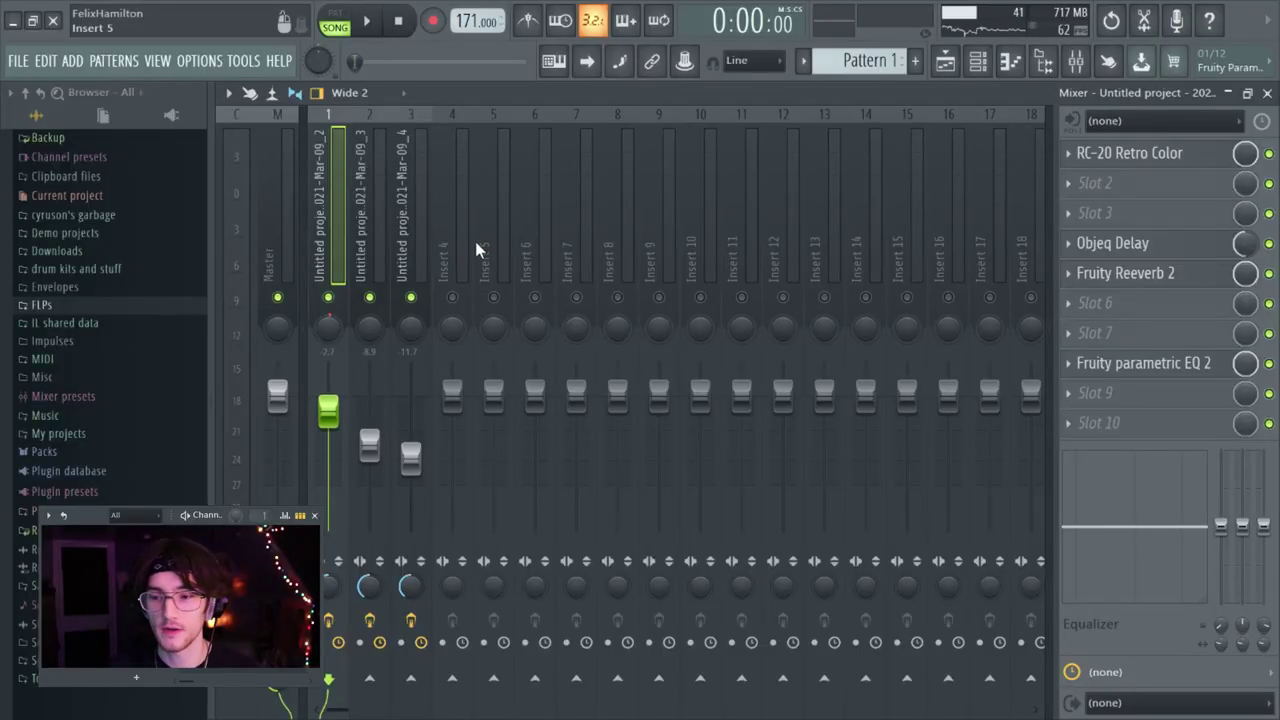
click(377, 213)
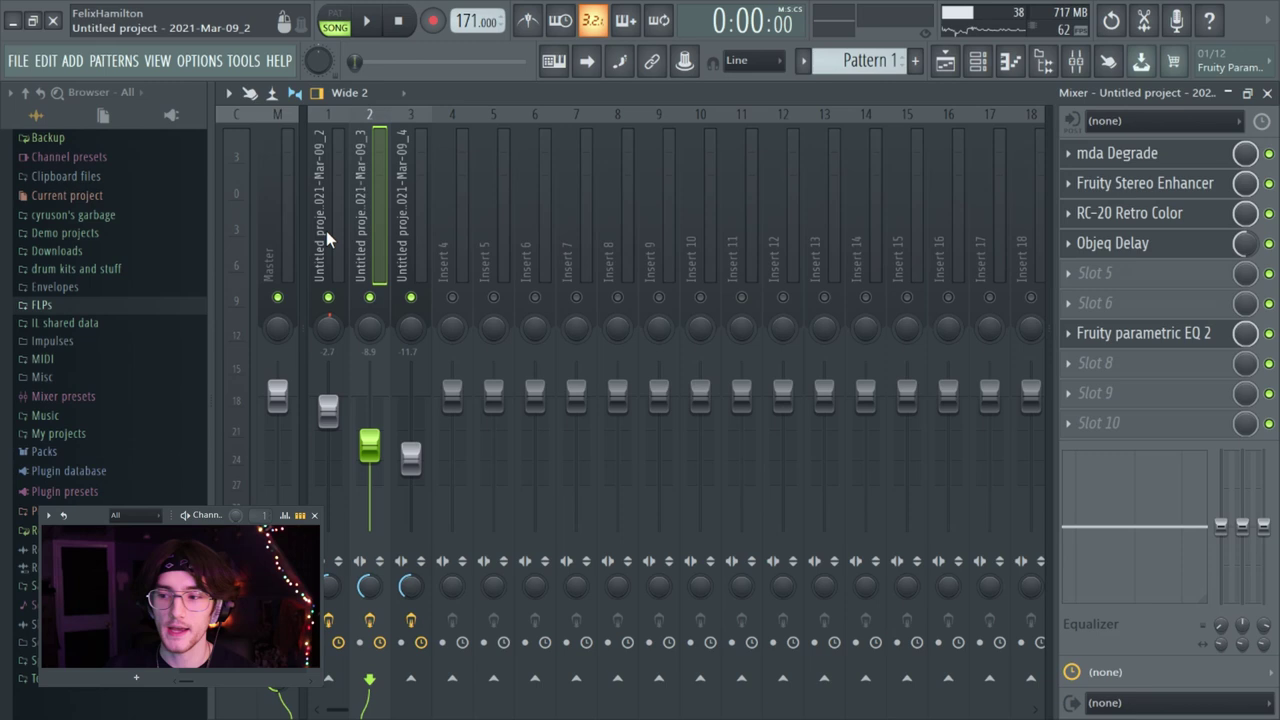
click(413, 279)
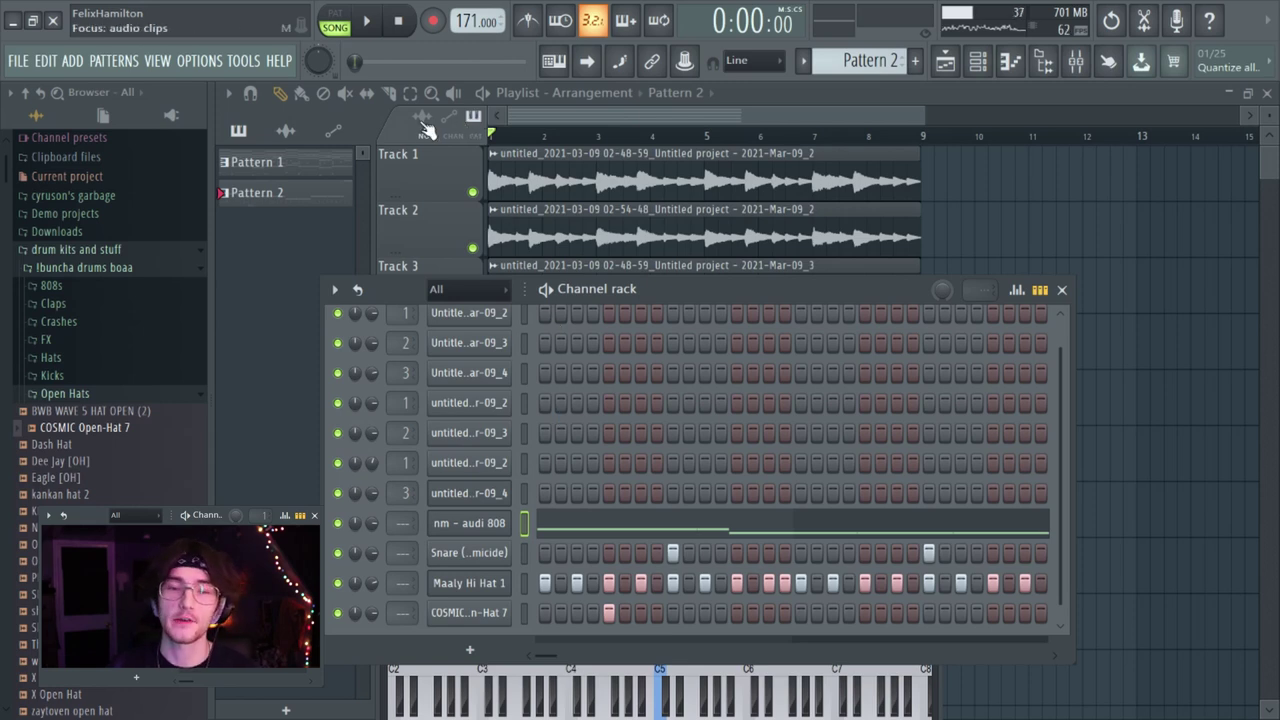
Play the song, reposition the Channel rack window, then audition the drum pattern alone
click(366, 20)
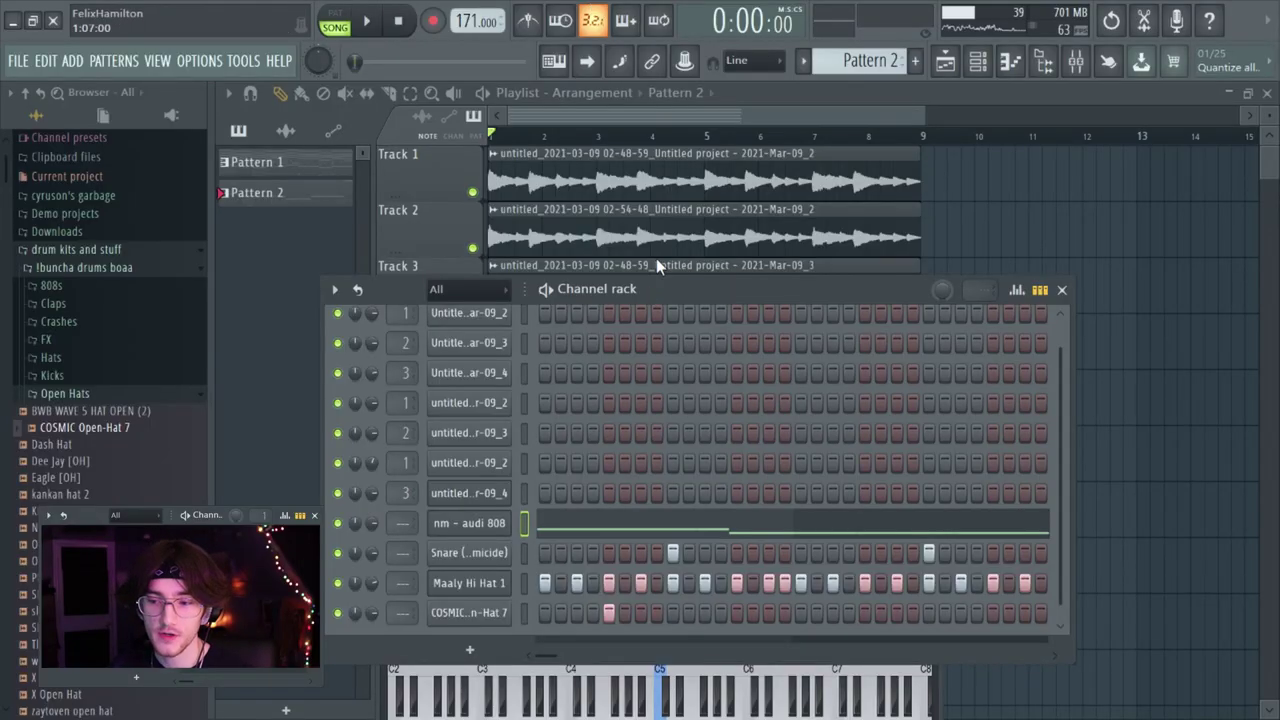
drag(680, 289, 696, 231)
key(space)
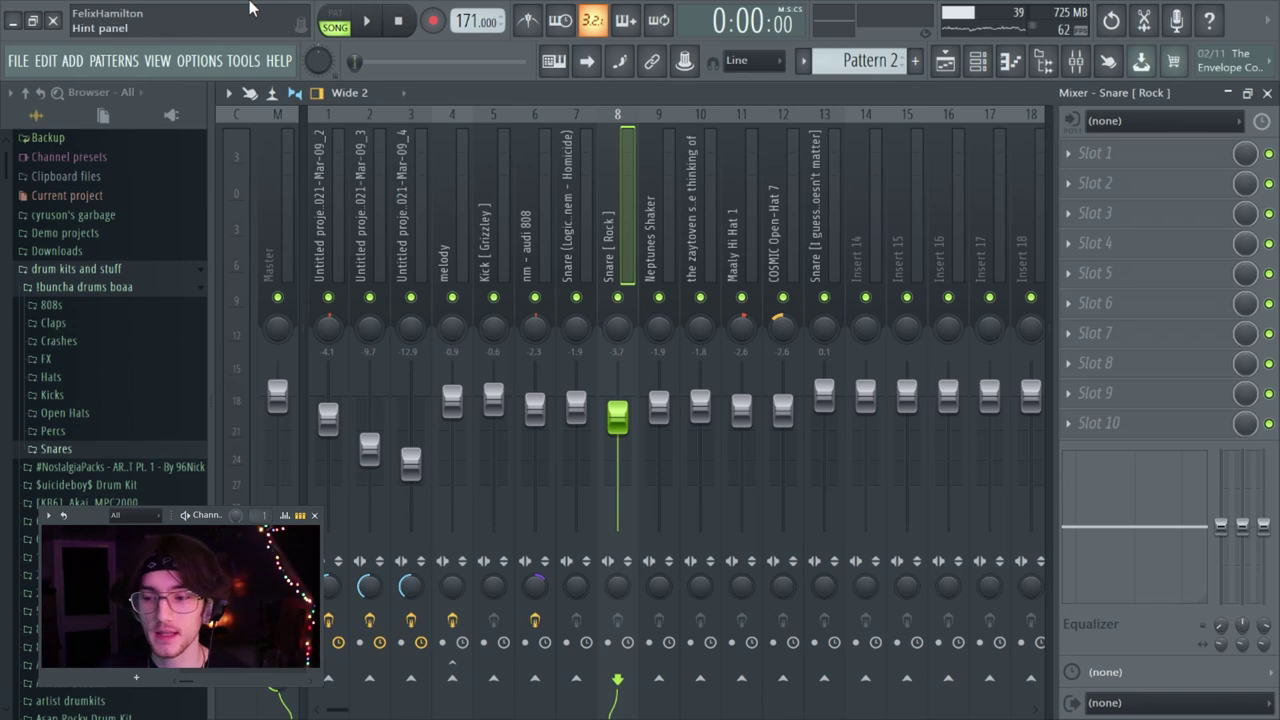
Show the Channel rack over the playlist and loop Pattern 2's drums on their own
click(955, 63)
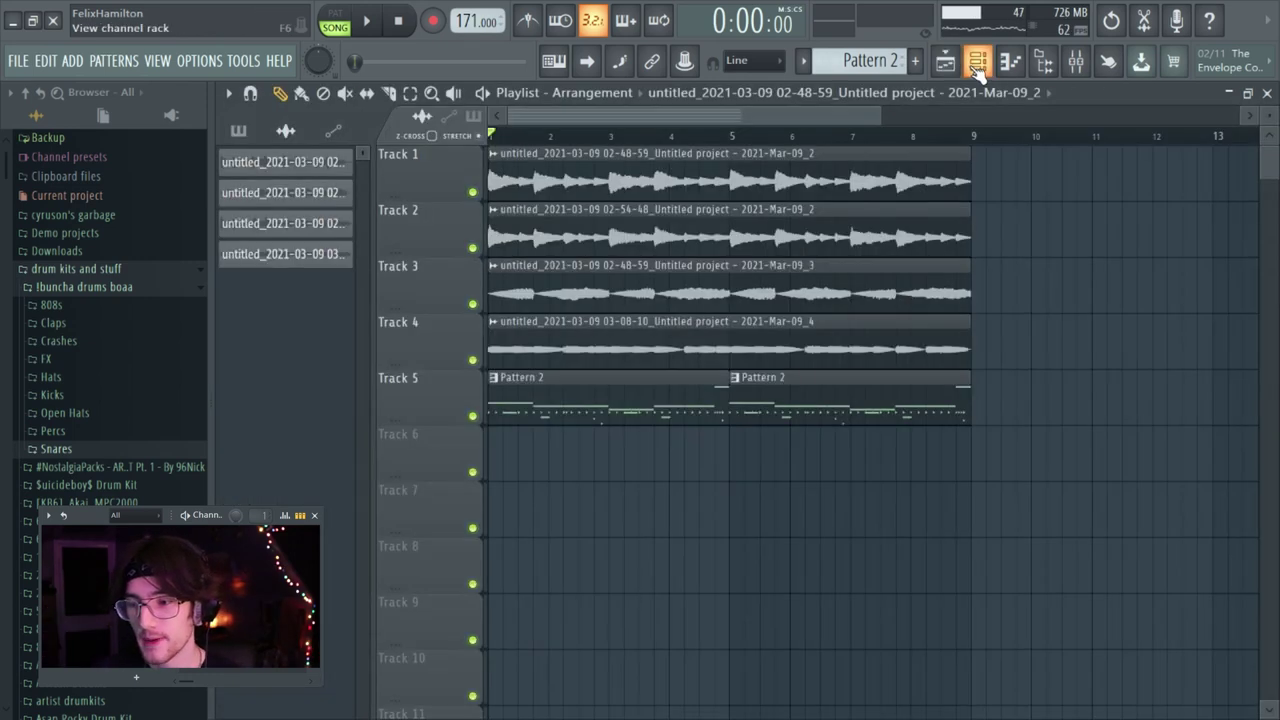
click(977, 61)
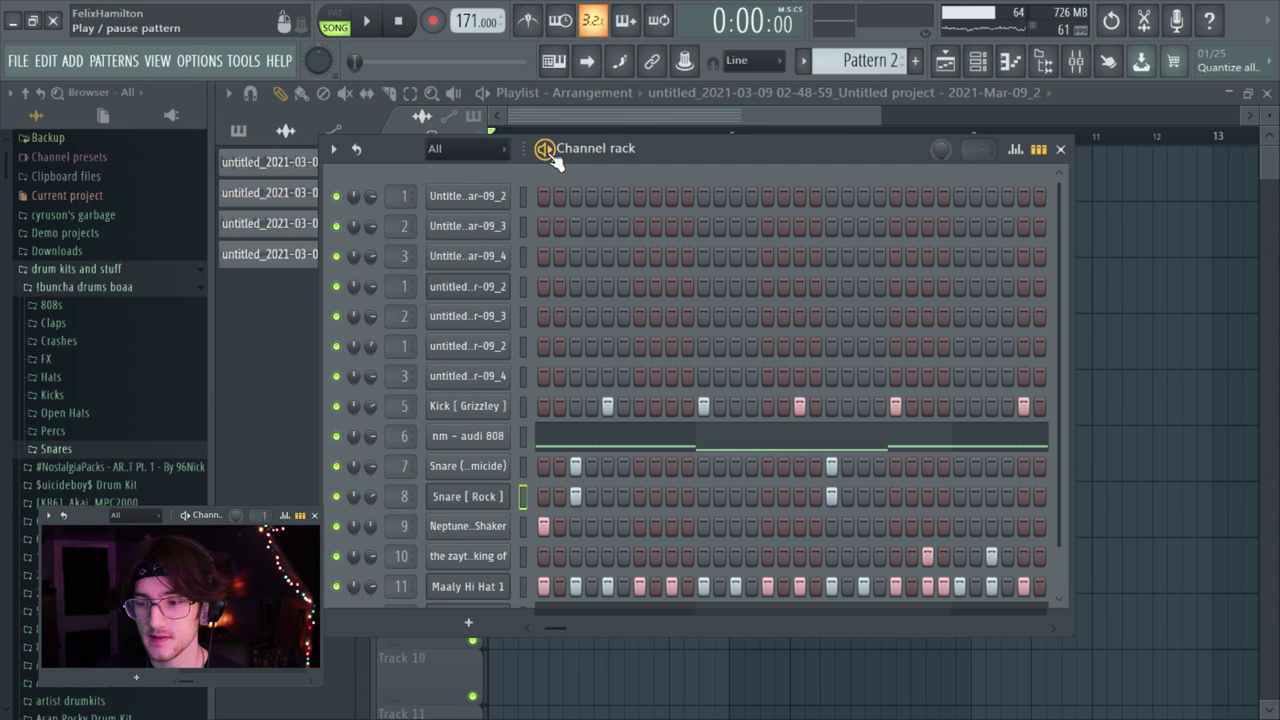
key(space)
scroll(662, 299, down, 1)
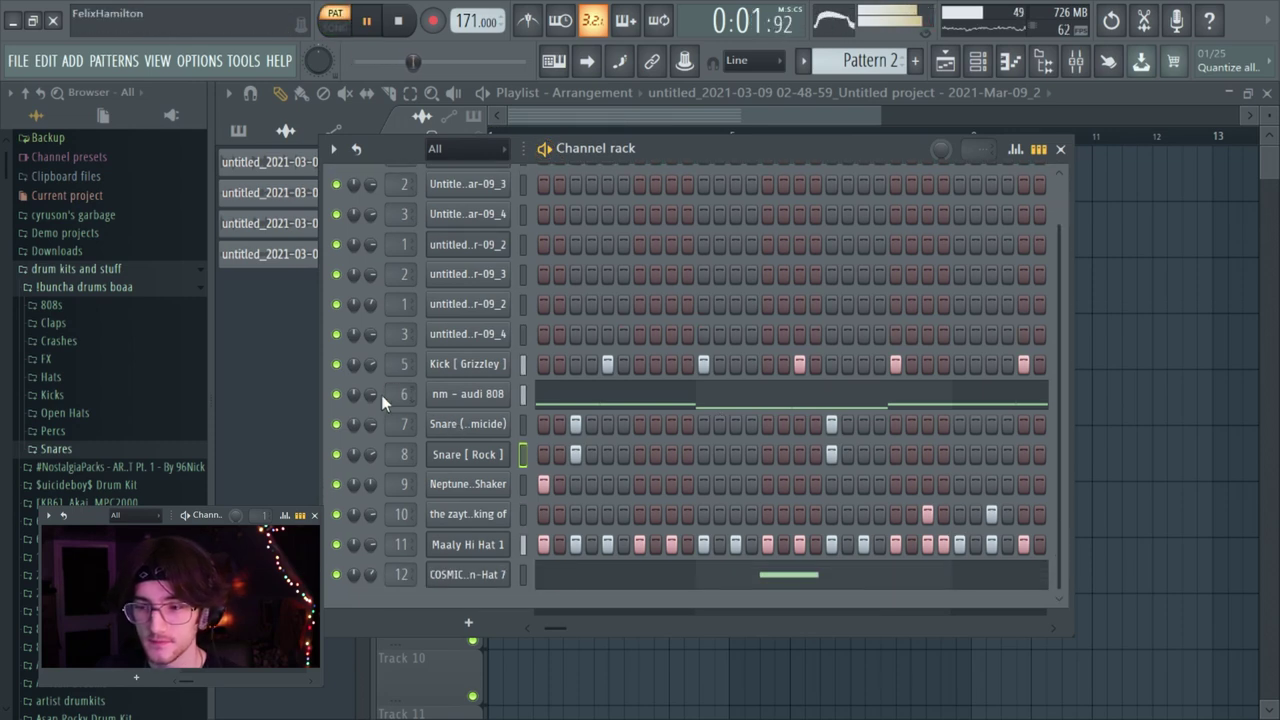